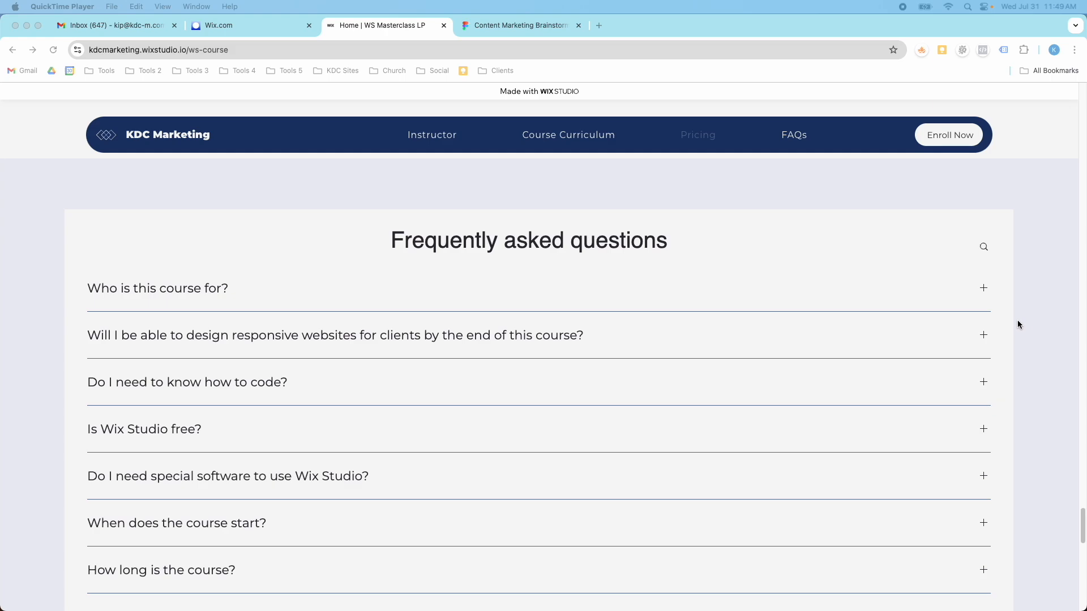
{"action": "scroll", "coordinate": [775, 302], "scroll_direction": "down", "scroll_amount": 1}
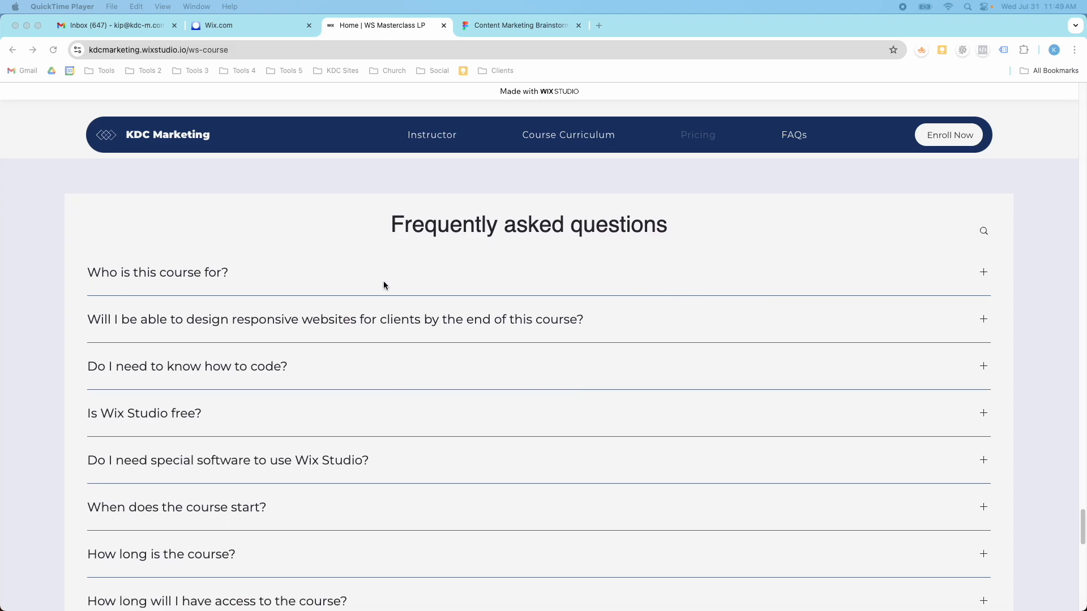
Step: Expand the 'Who is this course for?' and responsive-websites answers on the live page, collapsing the latter
{"action": "left_click", "coordinate": [191, 265]}
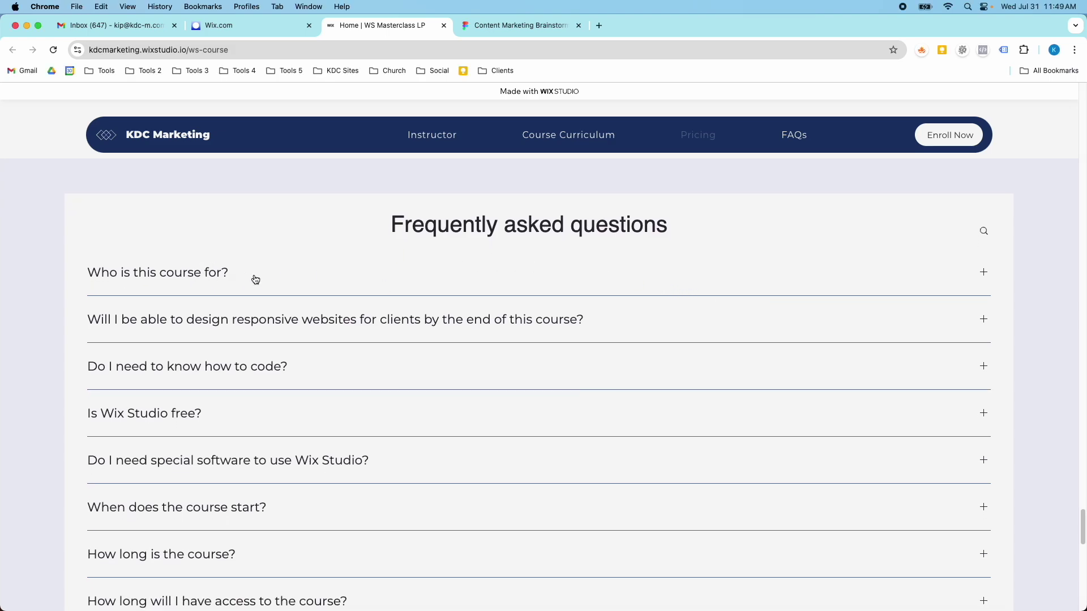
{"action": "left_click", "coordinate": [985, 274]}
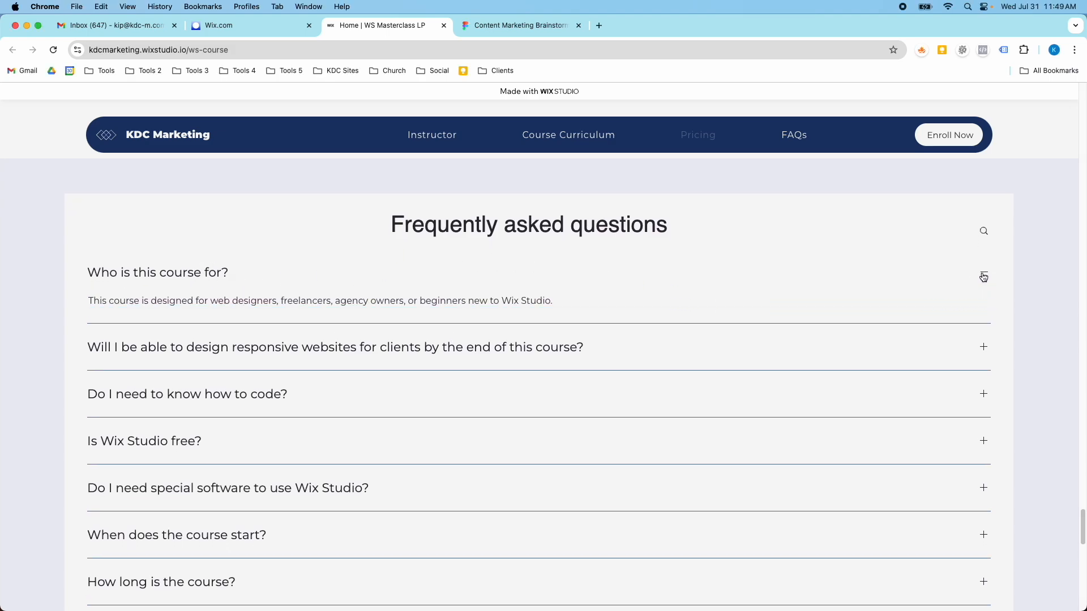
{"action": "left_click", "coordinate": [982, 347]}
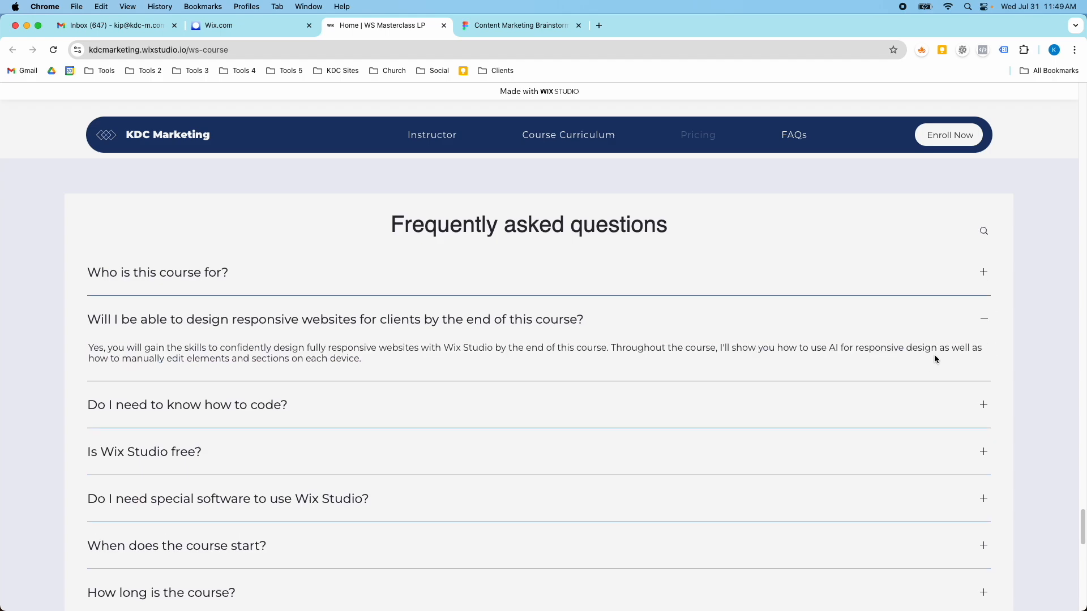
{"action": "left_click", "coordinate": [985, 321]}
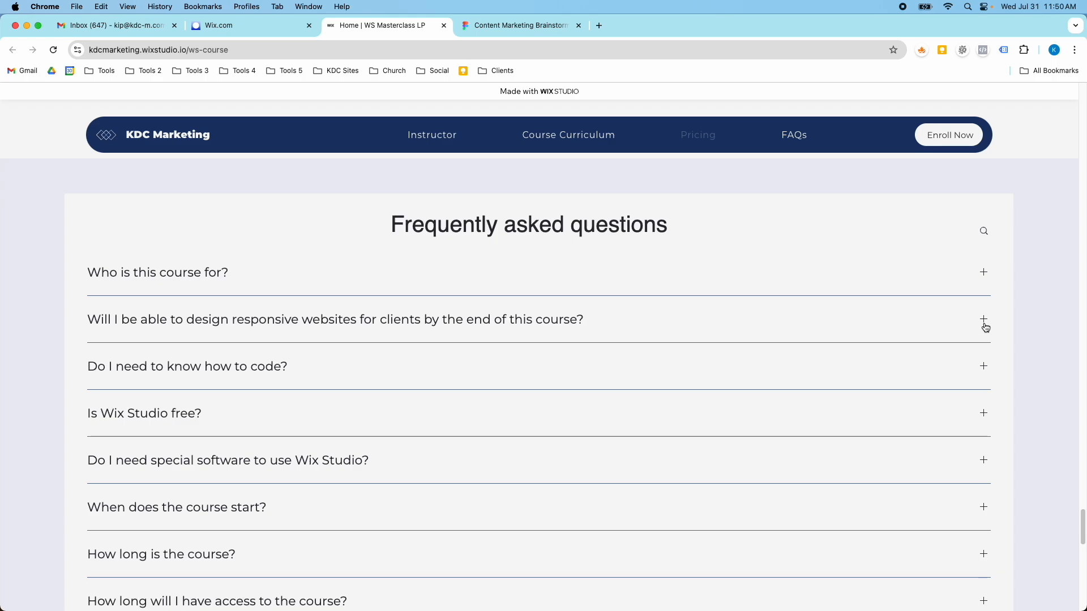
{"action": "scroll", "coordinate": [986, 327], "scroll_direction": "down", "scroll_amount": 4}
{"action": "scroll", "coordinate": [977, 331], "scroll_direction": "down", "scroll_amount": 4}
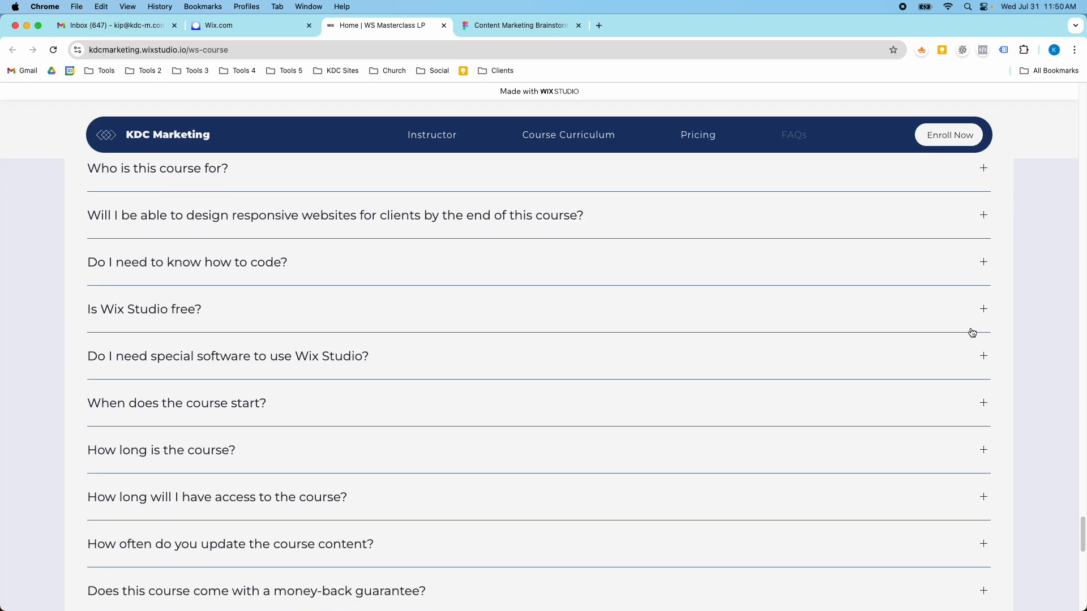
{"action": "scroll", "coordinate": [972, 333], "scroll_direction": "down", "scroll_amount": 2}
Step: Expand and collapse the special-software answer, then move to the site's Wix dashboard
{"action": "left_click", "coordinate": [986, 306]}
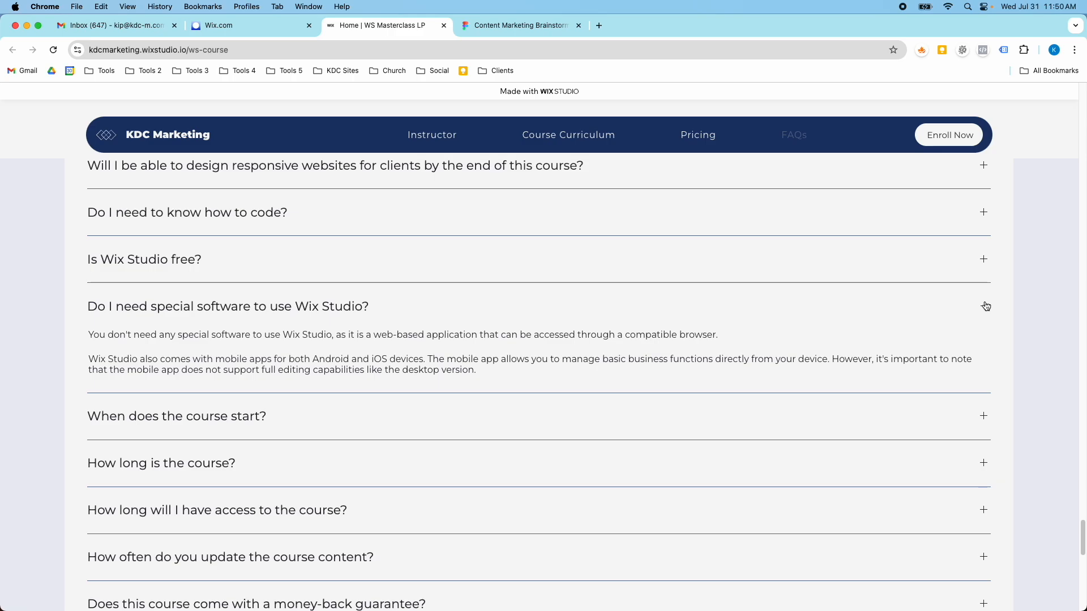
{"action": "scroll", "coordinate": [977, 334], "scroll_direction": "down", "scroll_amount": 2}
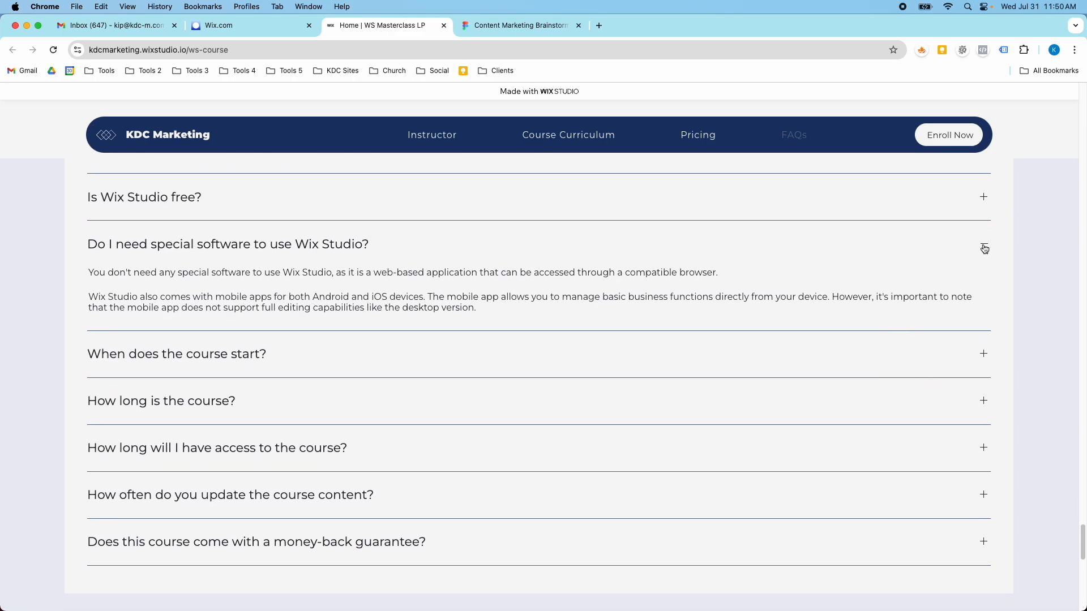
{"action": "left_click", "coordinate": [984, 247]}
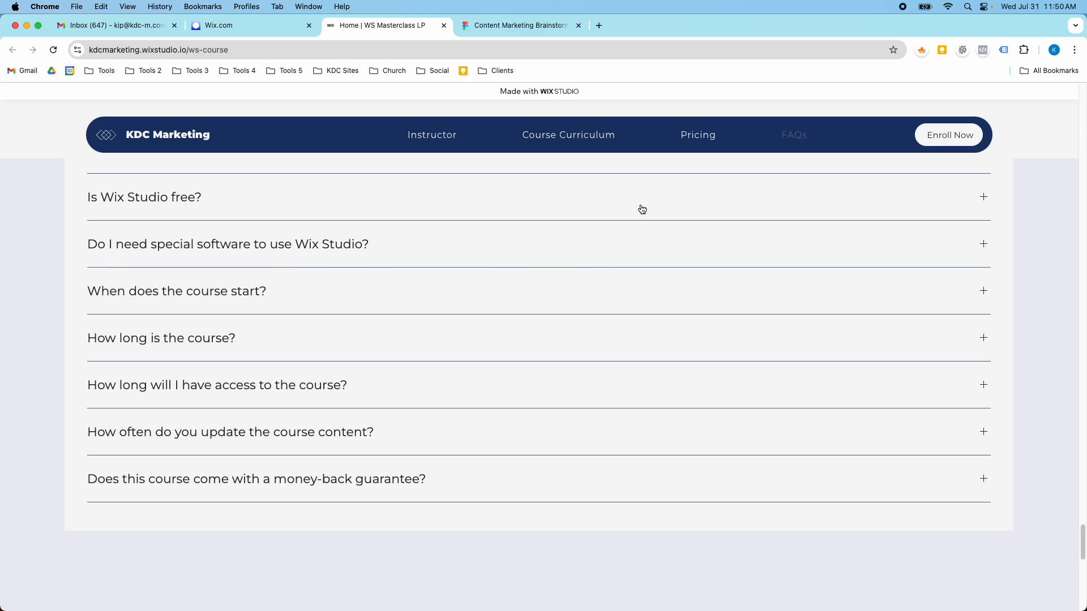
{"action": "left_click", "coordinate": [251, 25]}
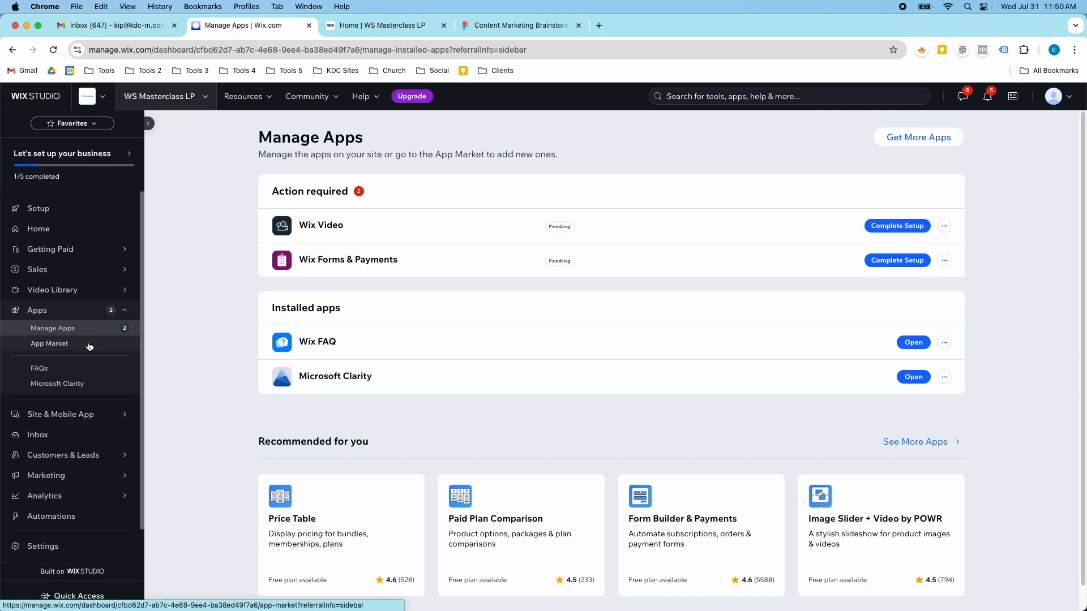
Step: Search the App Market for 'faq' and open the Wix FAQ app page, already installed
{"action": "left_click", "coordinate": [70, 346]}
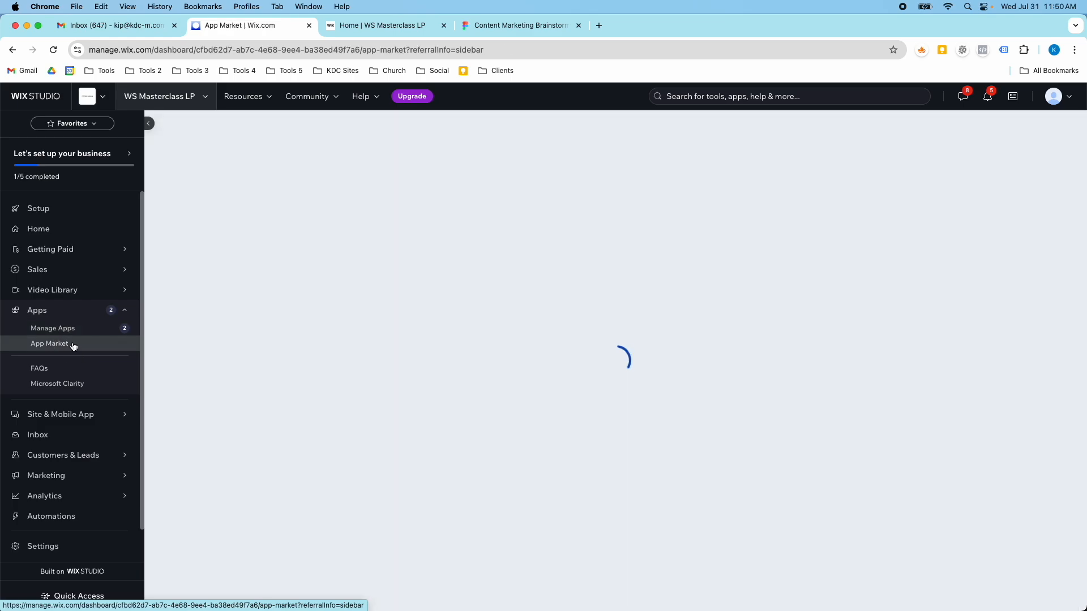
{"action": "left_click", "coordinate": [41, 159]}
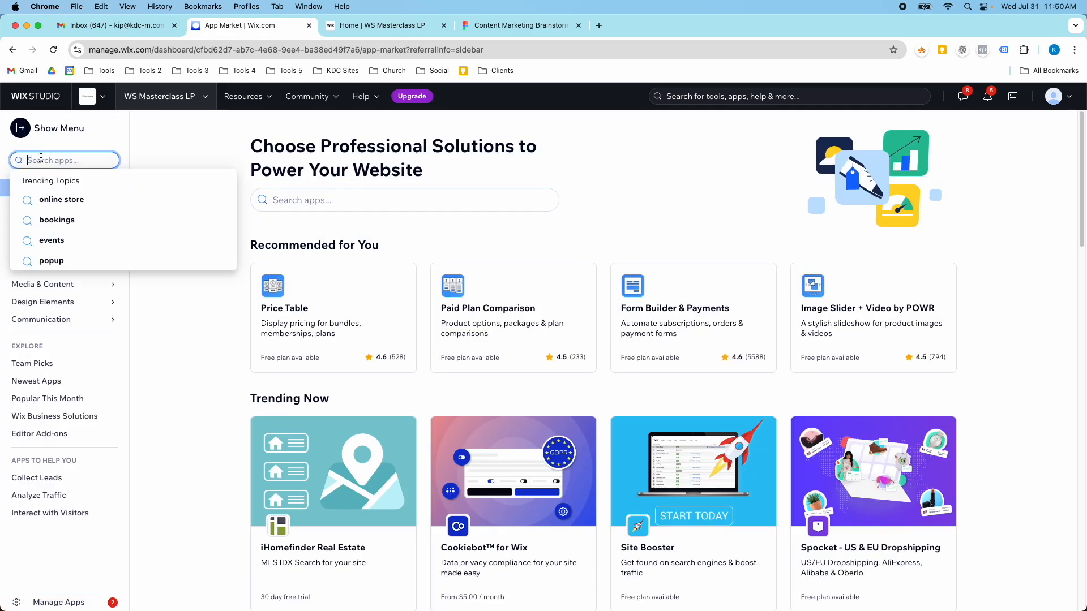
{"action": "type", "text": "faq"}
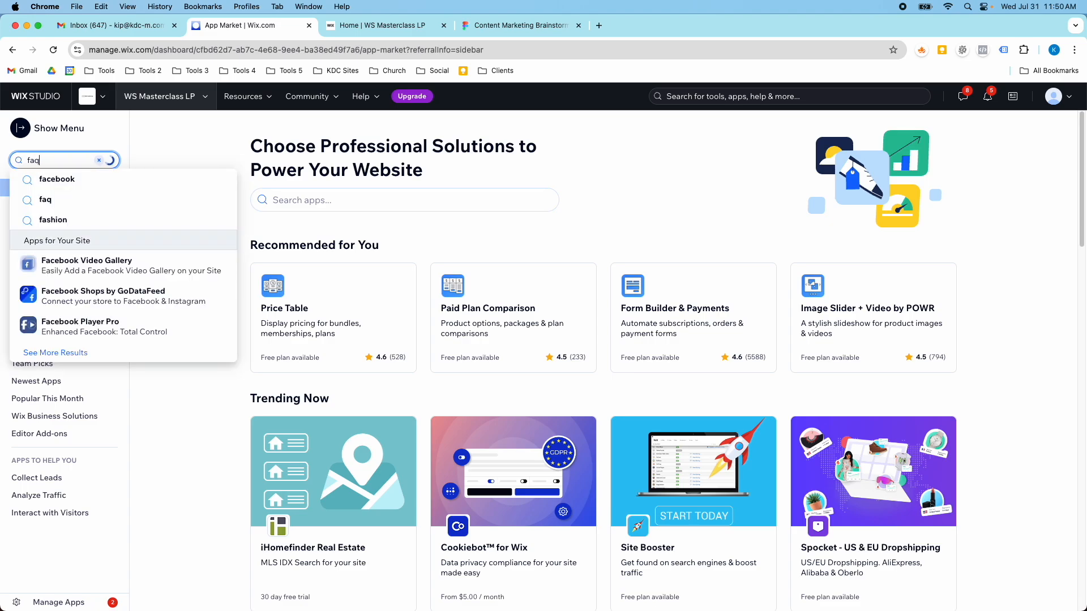
{"action": "key", "text": "Return"}
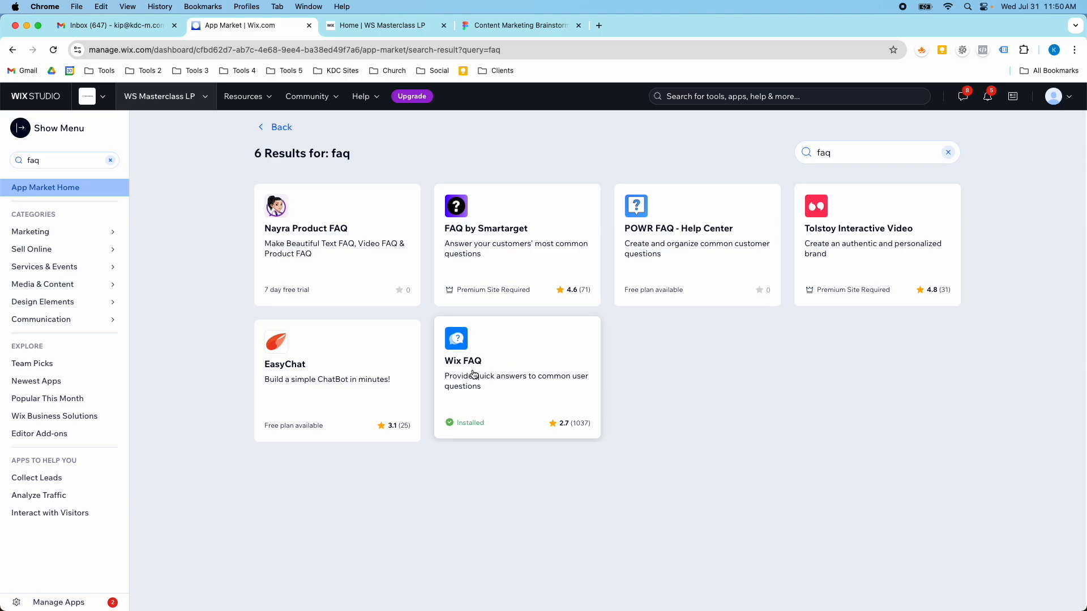
{"action": "left_click", "coordinate": [503, 371]}
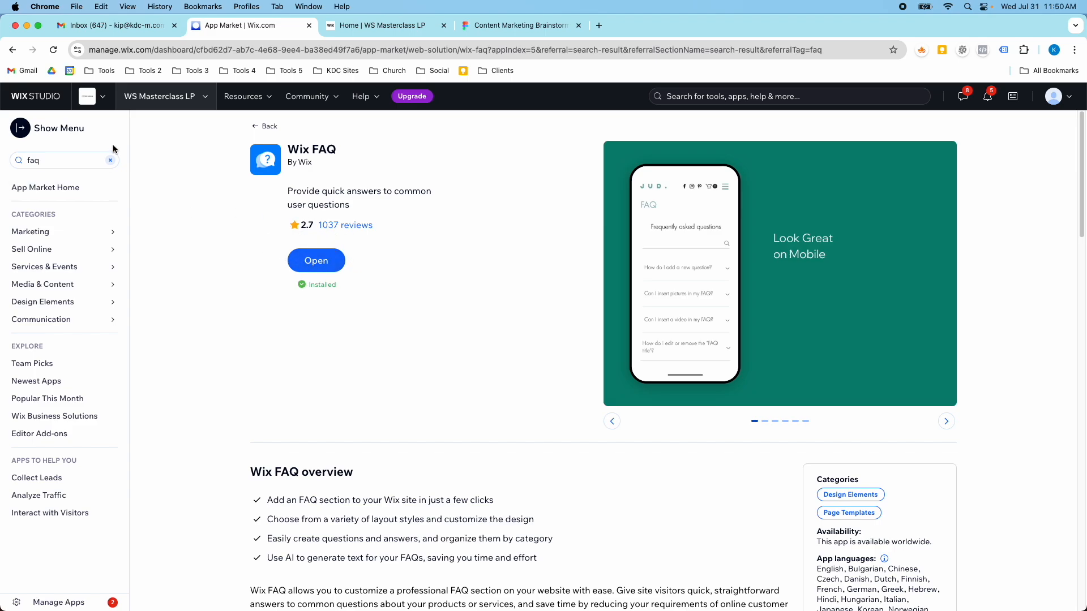
{"action": "left_click", "coordinate": [22, 129]}
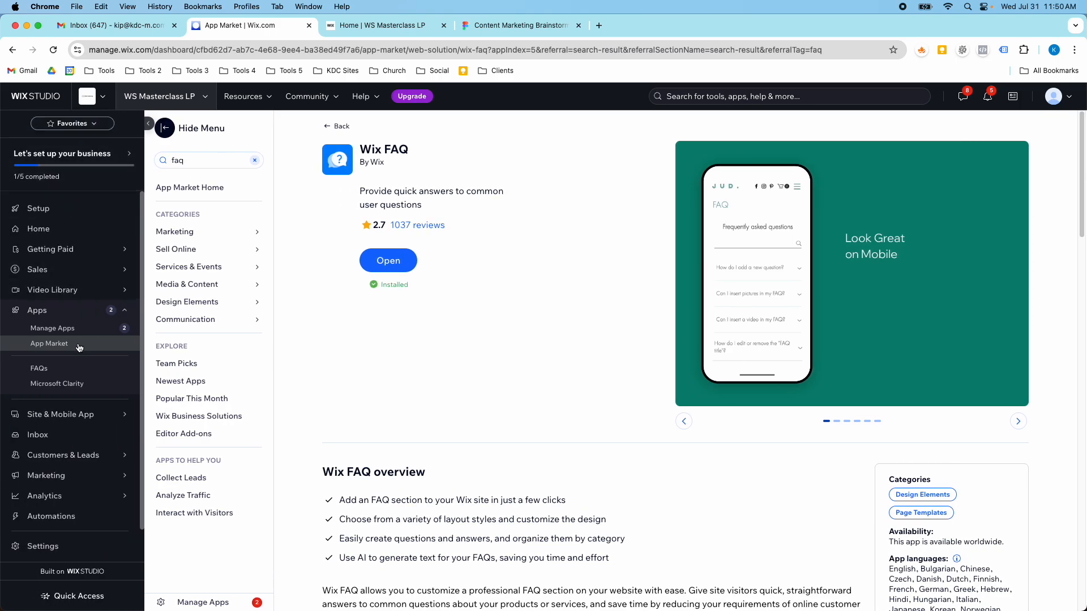
Step: Open the FAQs manager under Manage Apps and view the 'Who is this course for?' entry without saving
{"action": "left_click", "coordinate": [74, 339]}
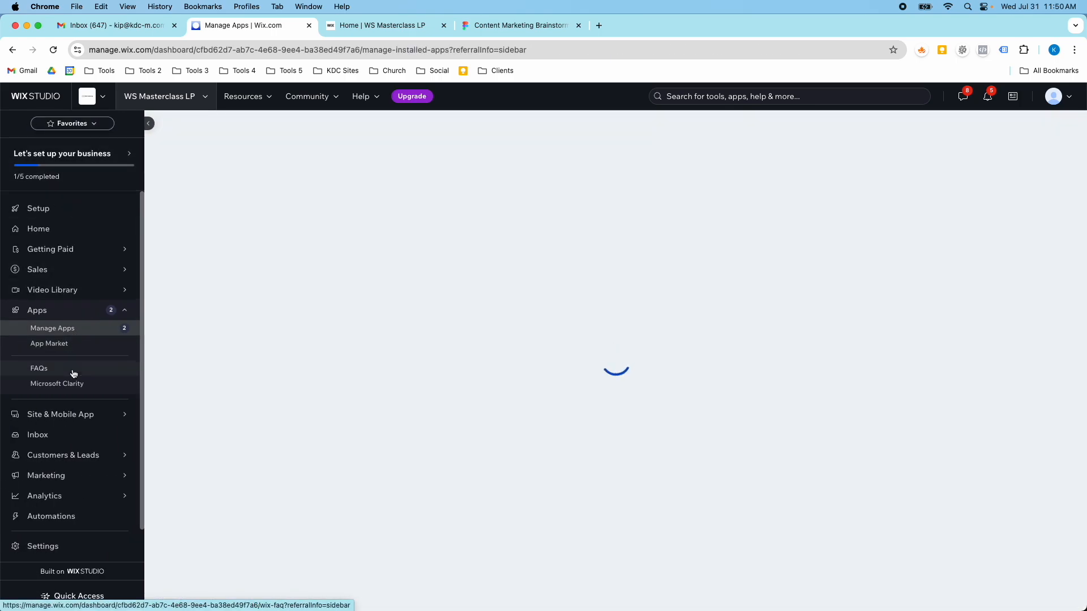
{"action": "left_click", "coordinate": [39, 368]}
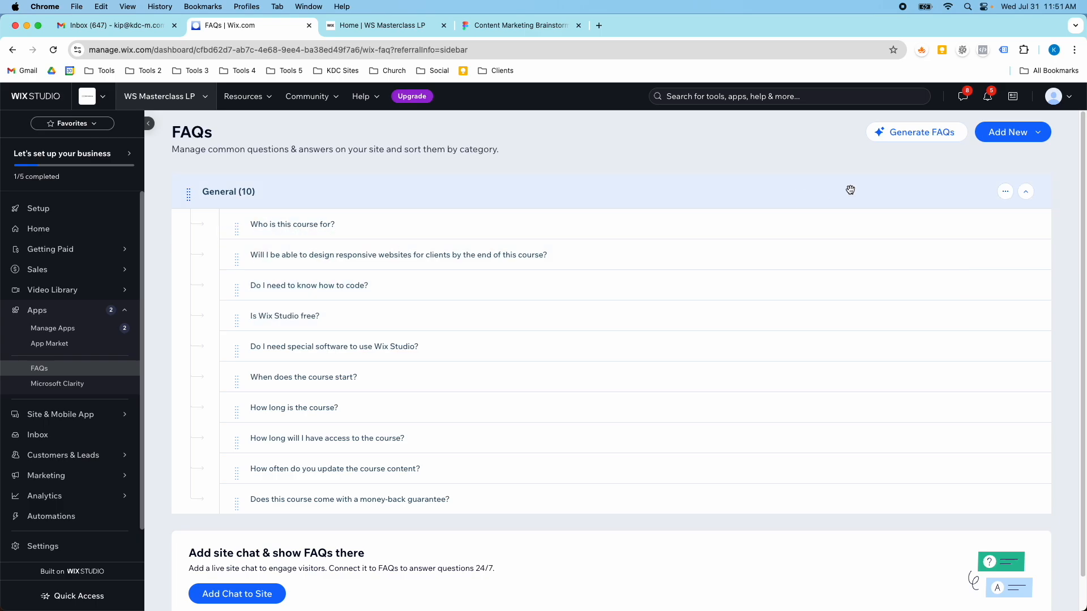
{"action": "left_click", "coordinate": [1006, 225]}
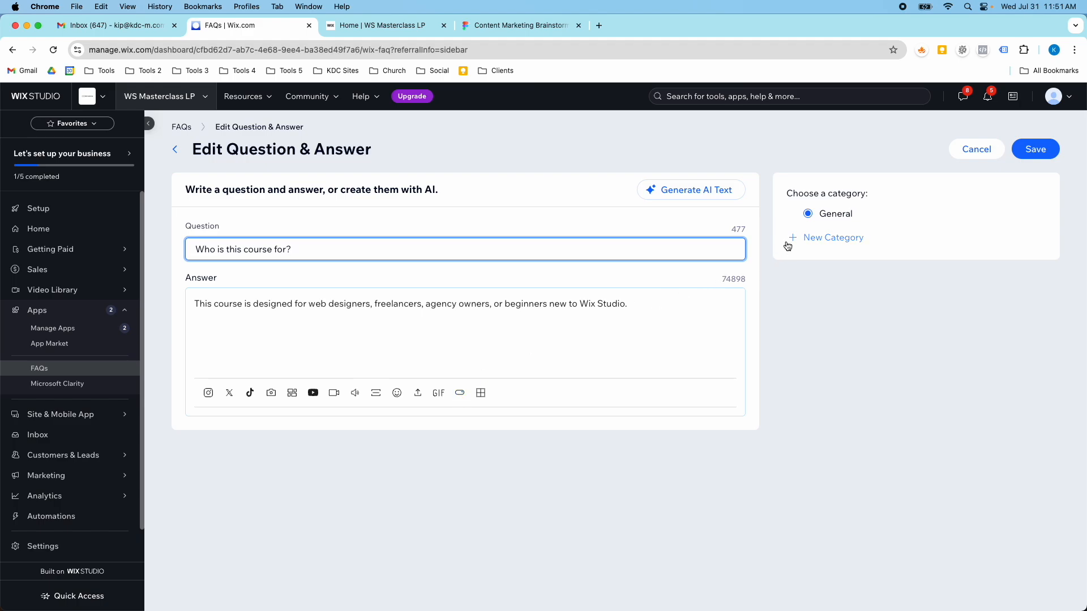
{"action": "left_click", "coordinate": [968, 150]}
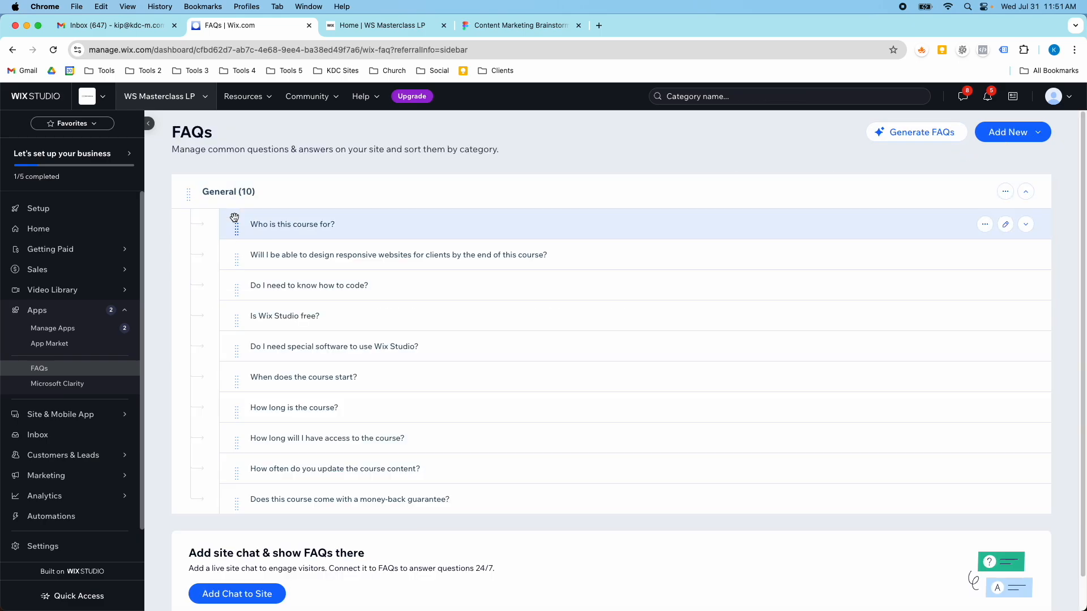
{"action": "scroll", "coordinate": [263, 255], "scroll_direction": "down", "scroll_amount": 1}
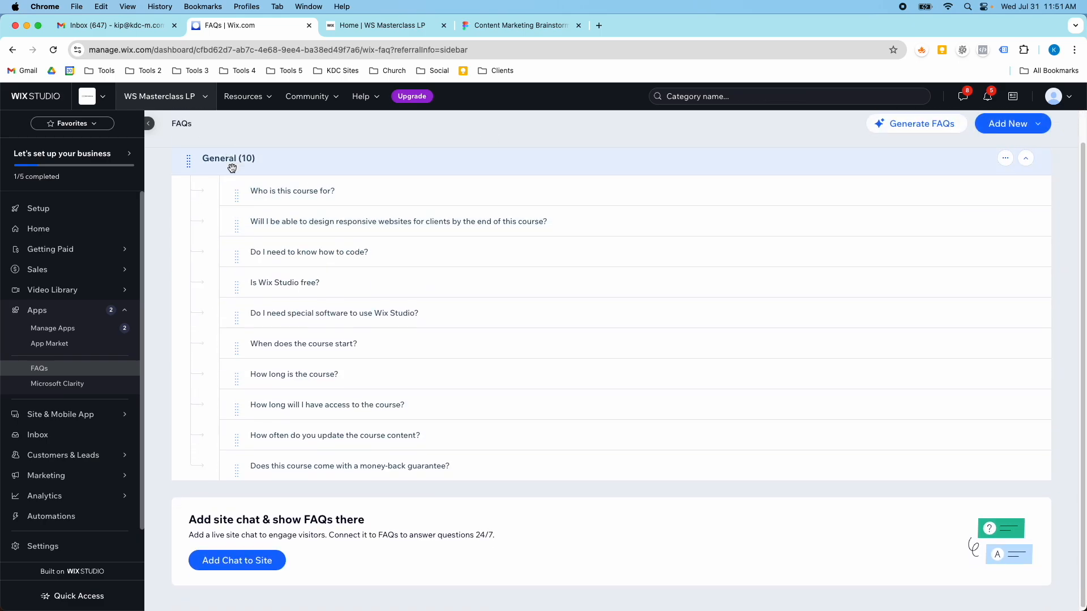
{"action": "scroll", "coordinate": [259, 196], "scroll_direction": "up", "scroll_amount": 1}
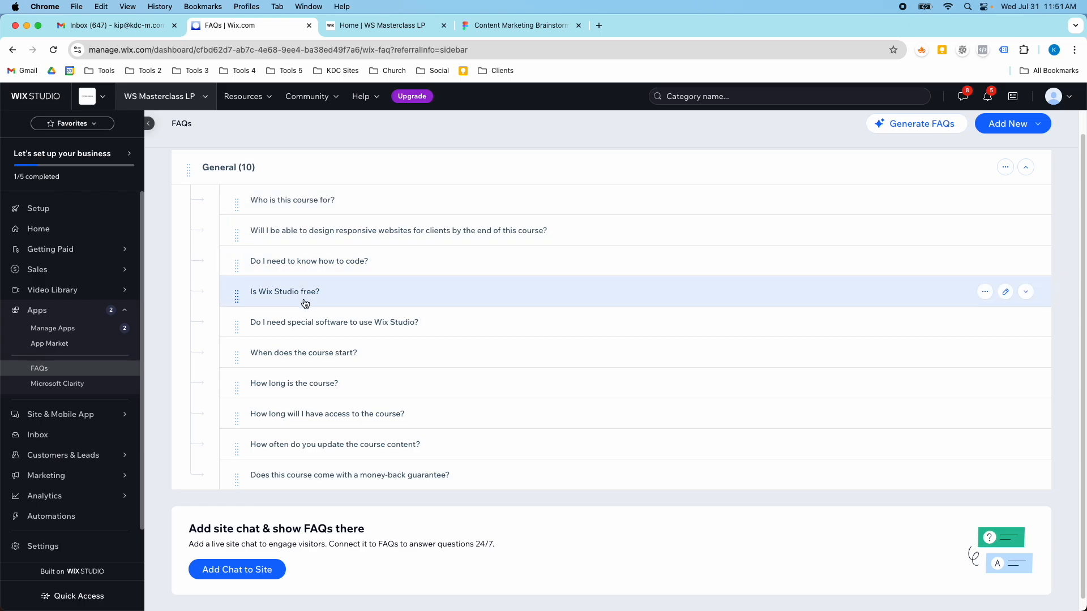
{"action": "scroll", "coordinate": [266, 263], "scroll_direction": "up", "scroll_amount": 2}
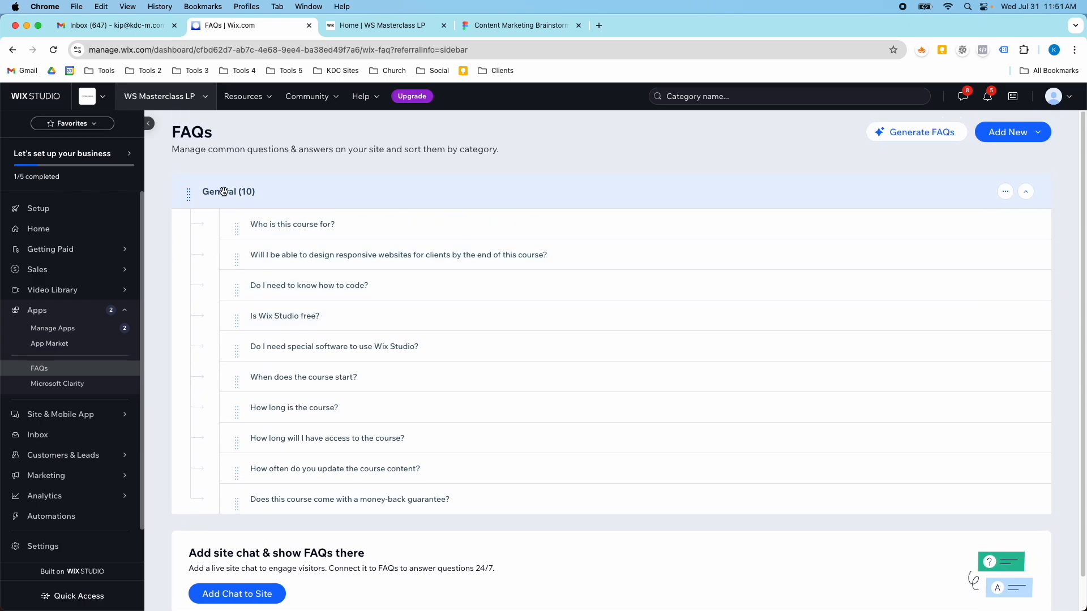
{"action": "scroll", "coordinate": [229, 340], "scroll_direction": "down", "scroll_amount": 2}
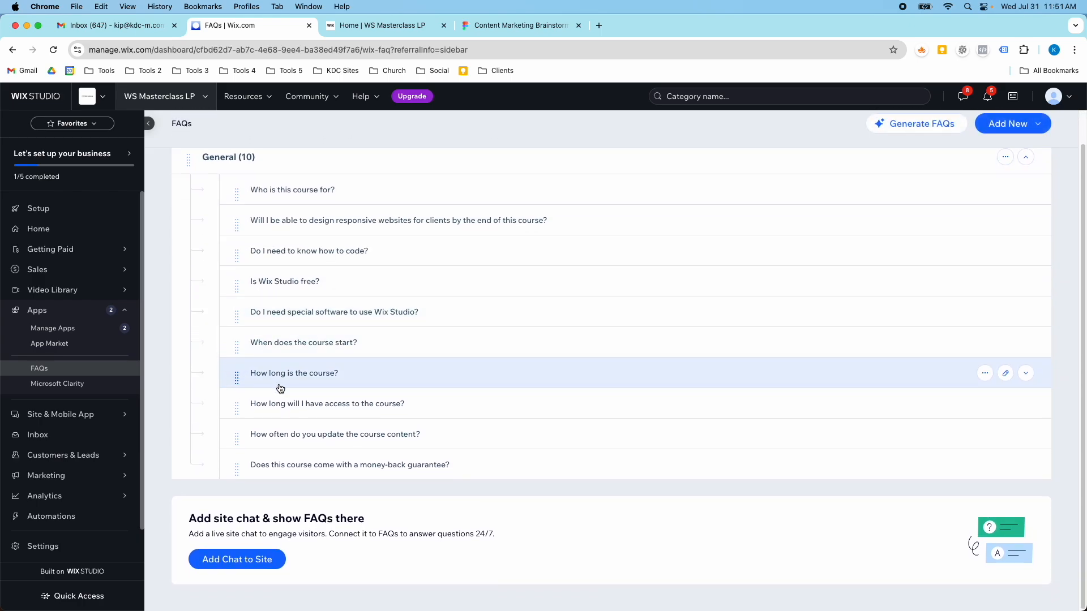
{"action": "scroll", "coordinate": [280, 389], "scroll_direction": "up", "scroll_amount": 2}
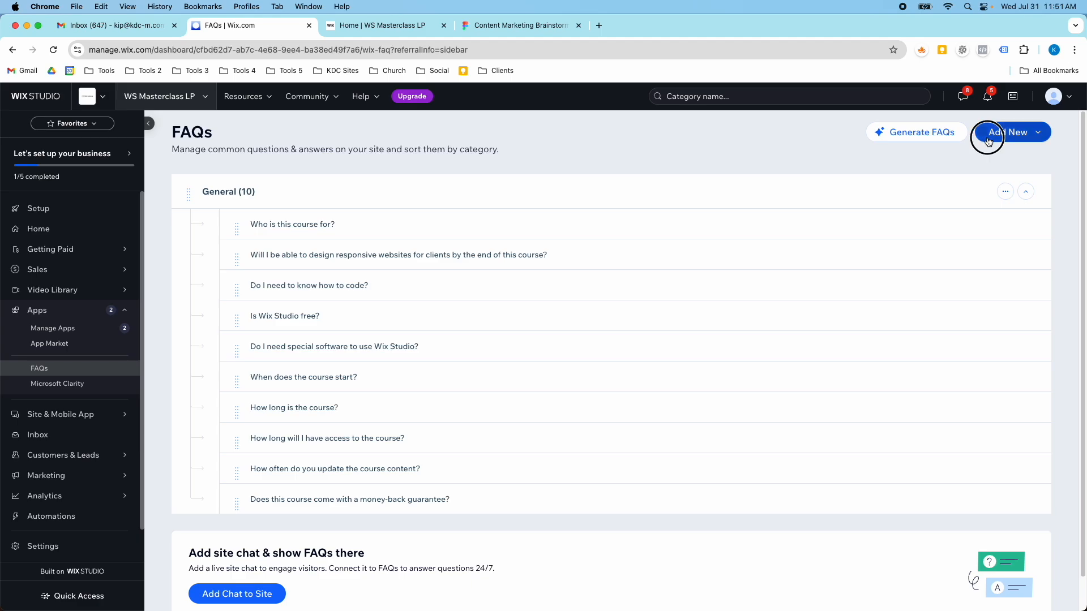
{"action": "left_click", "coordinate": [1009, 132]}
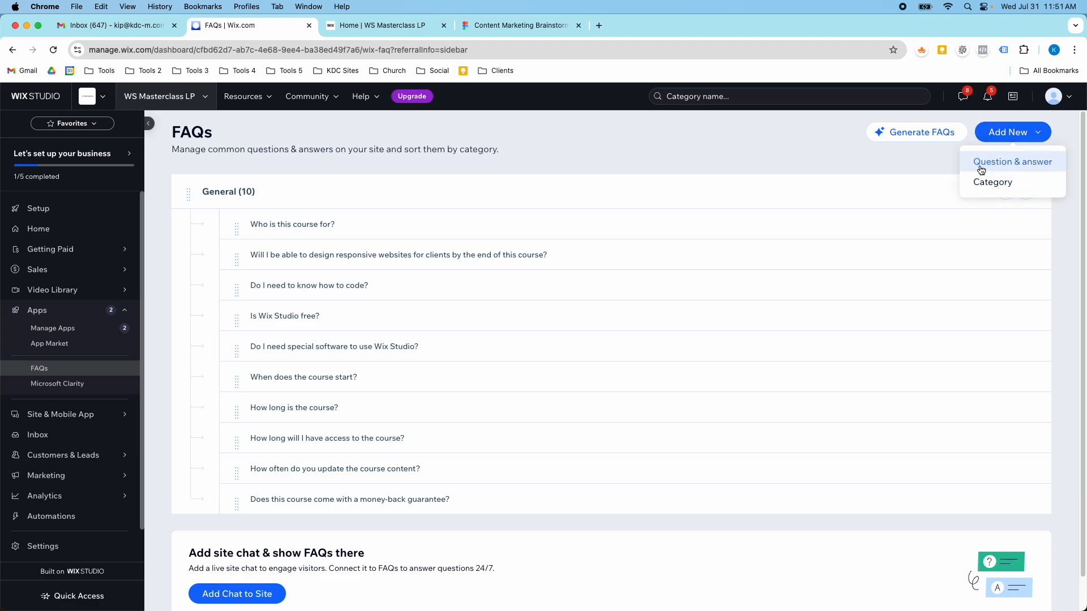
{"action": "left_click", "coordinate": [907, 147]}
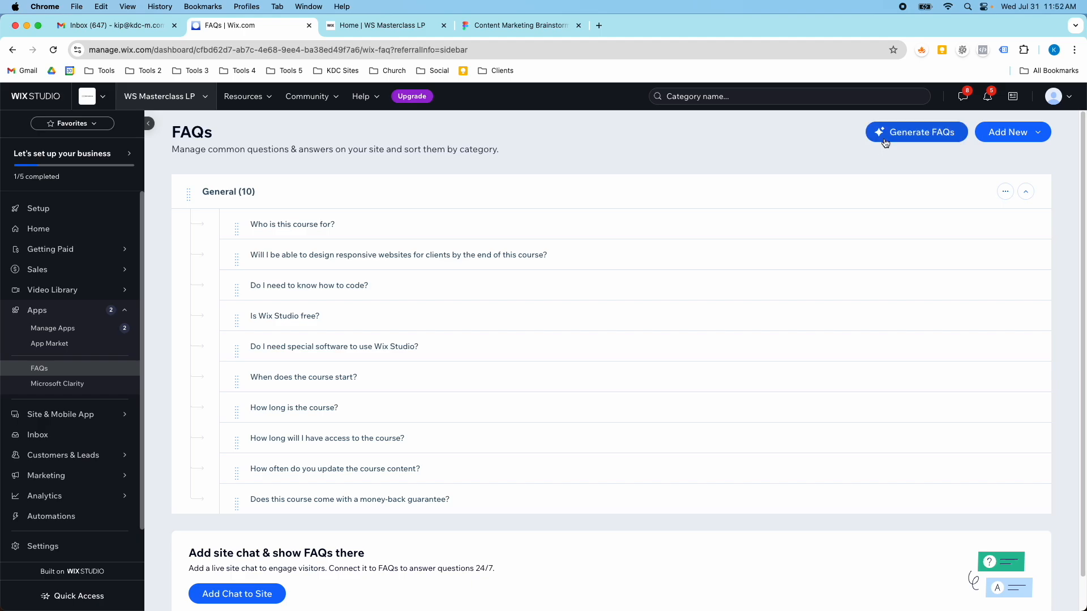
{"action": "scroll", "coordinate": [828, 217], "scroll_direction": "down", "scroll_amount": 1}
{"action": "scroll", "coordinate": [828, 217], "scroll_direction": "up", "scroll_amount": 1}
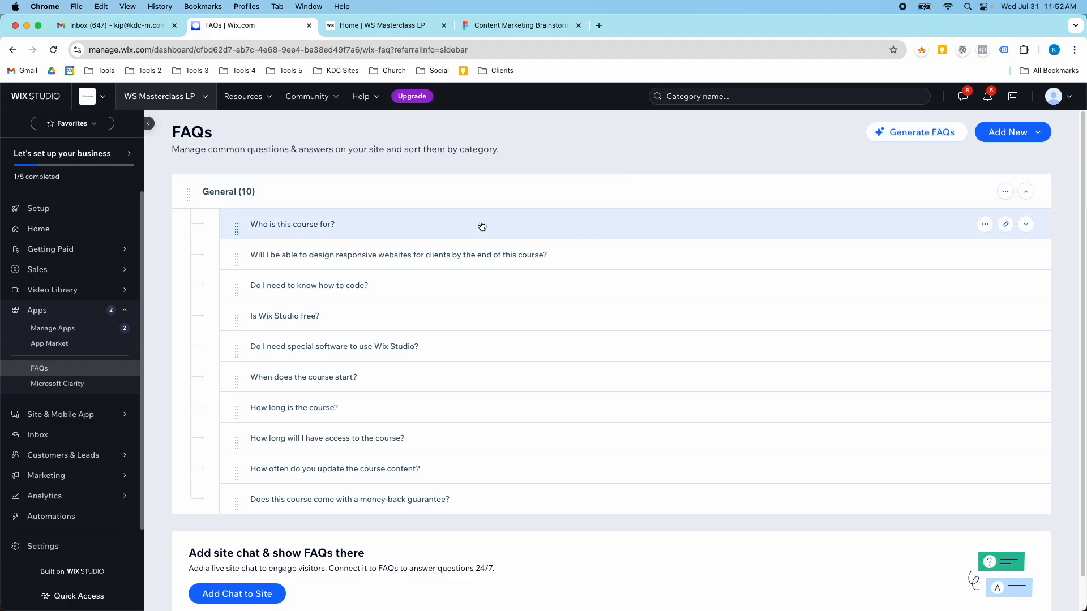
{"action": "mouse_move", "coordinate": [327, 226]}
{"action": "scroll", "coordinate": [349, 264], "scroll_direction": "down", "scroll_amount": 2}
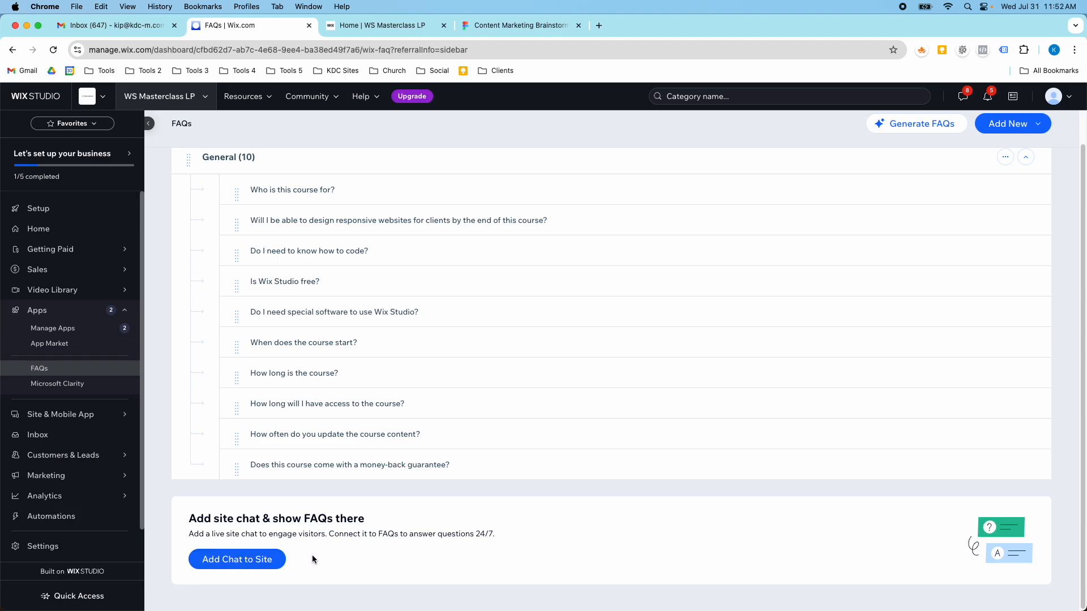
{"action": "mouse_move", "coordinate": [285, 316]}
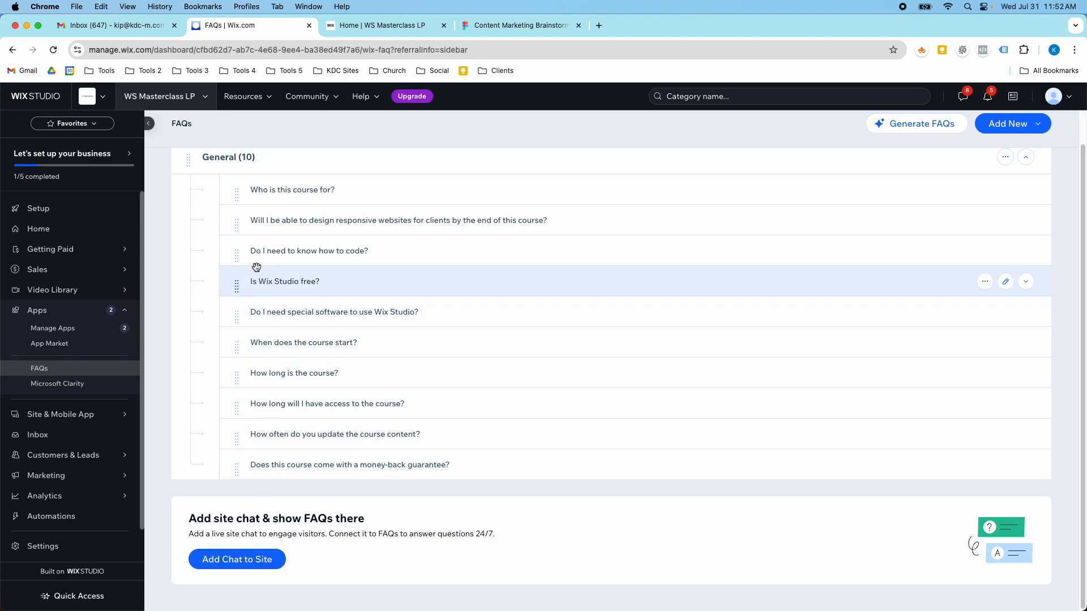
{"action": "left_click", "coordinate": [64, 231]}
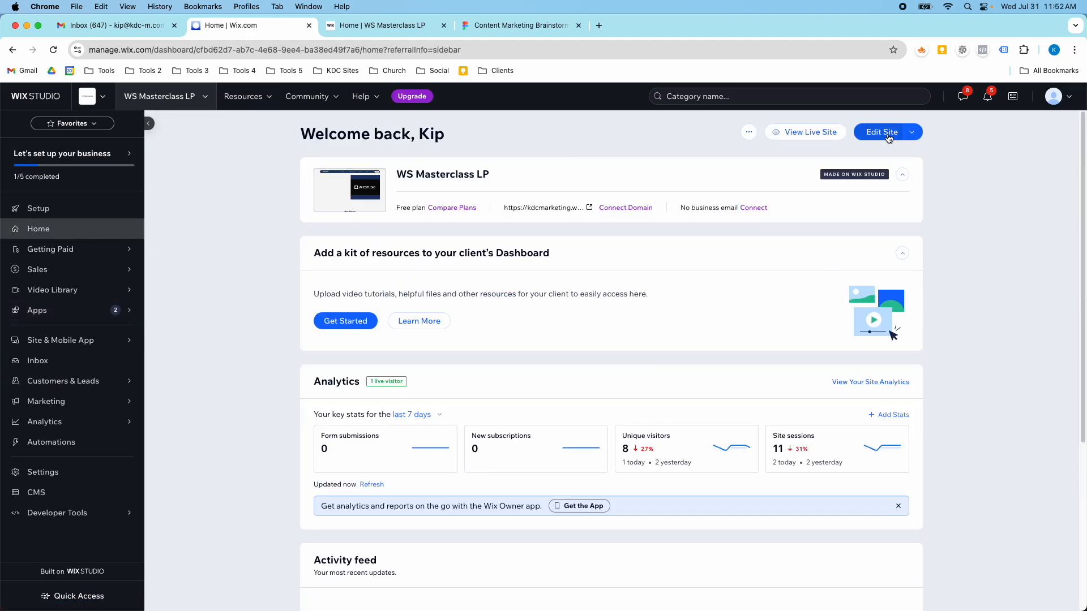
Step: Open the landing page in the editor and select its FAQ widget on the canvas
{"action": "left_click", "coordinate": [888, 137]}
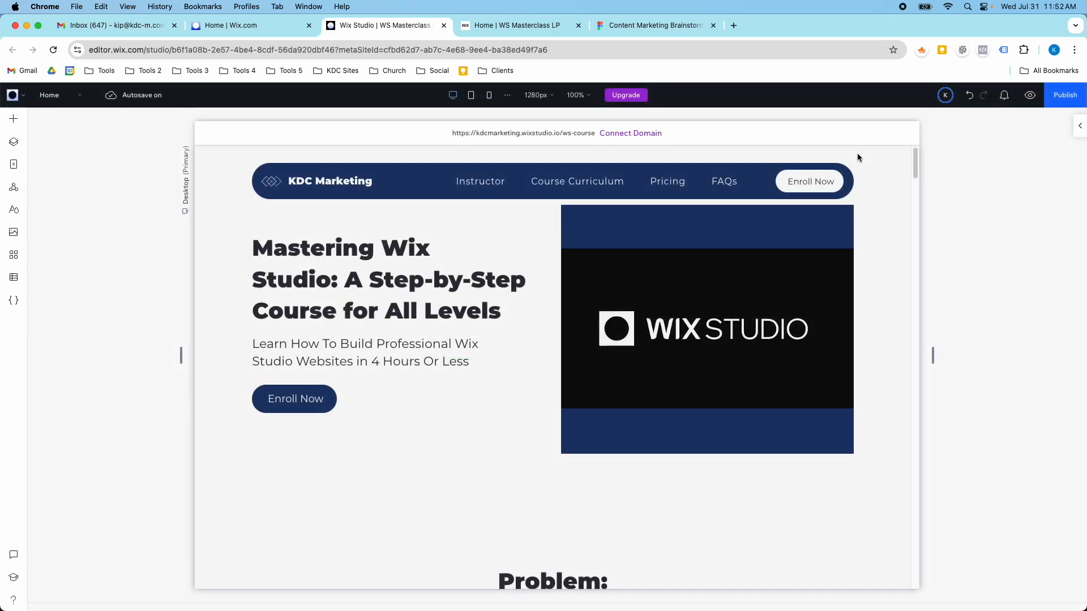
{"action": "scroll", "coordinate": [849, 213], "scroll_direction": "down", "scroll_amount": 5}
{"action": "scroll", "coordinate": [841, 221], "scroll_direction": "down", "scroll_amount": 5}
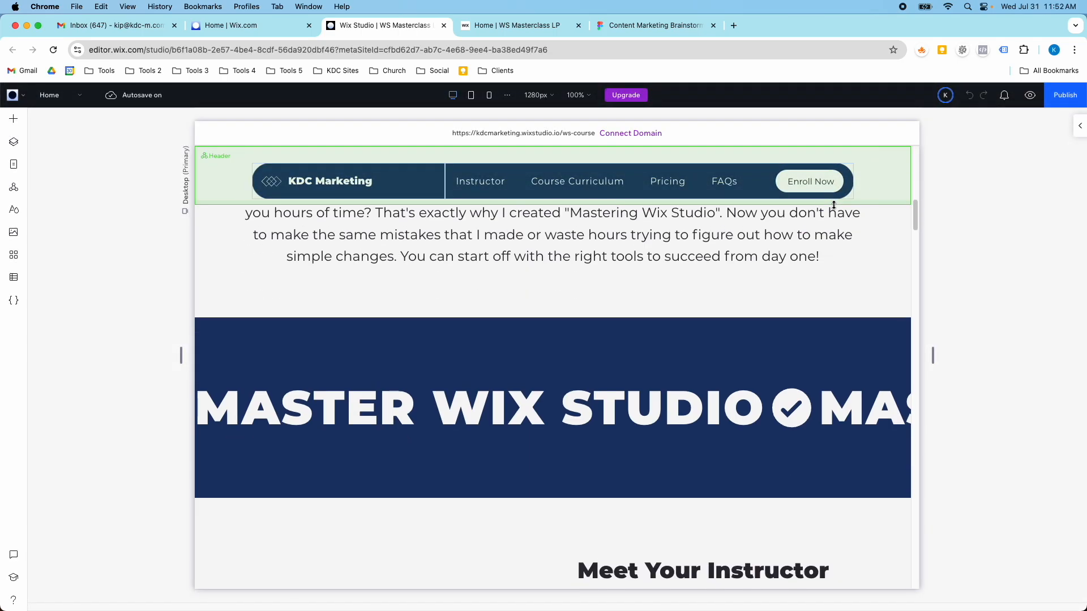
{"action": "scroll", "coordinate": [815, 238], "scroll_direction": "down", "scroll_amount": 5}
{"action": "scroll", "coordinate": [811, 246], "scroll_direction": "down", "scroll_amount": 10}
{"action": "scroll", "coordinate": [812, 248], "scroll_direction": "down", "scroll_amount": 10}
{"action": "scroll", "coordinate": [812, 247], "scroll_direction": "down", "scroll_amount": 10}
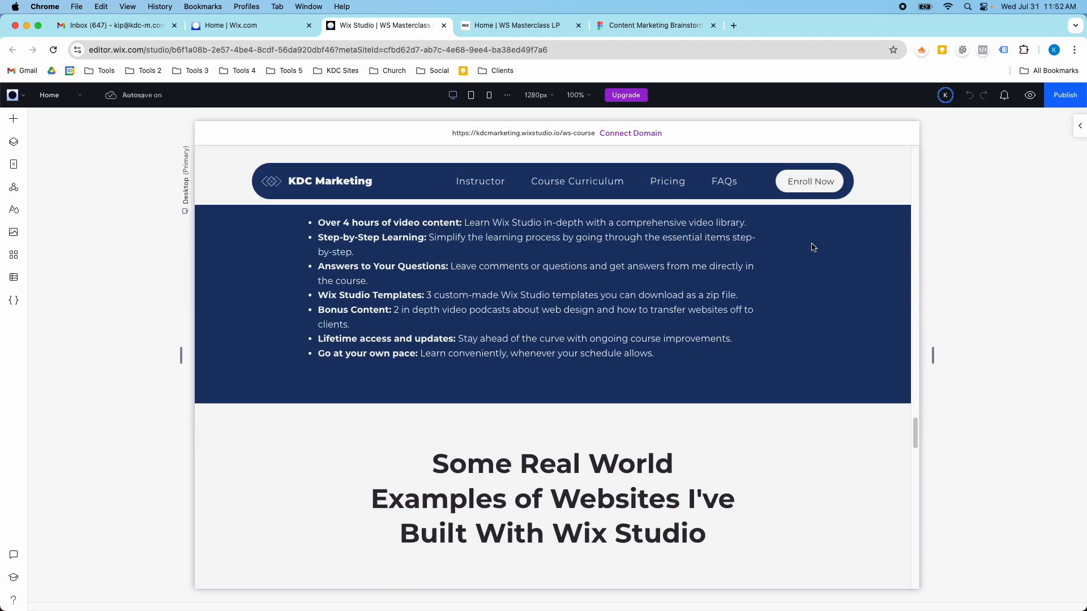
{"action": "scroll", "coordinate": [812, 248], "scroll_direction": "down", "scroll_amount": 10}
{"action": "scroll", "coordinate": [812, 247], "scroll_direction": "down", "scroll_amount": 10}
{"action": "scroll", "coordinate": [812, 247], "scroll_direction": "down", "scroll_amount": 5}
{"action": "scroll", "coordinate": [813, 247], "scroll_direction": "up", "scroll_amount": 5}
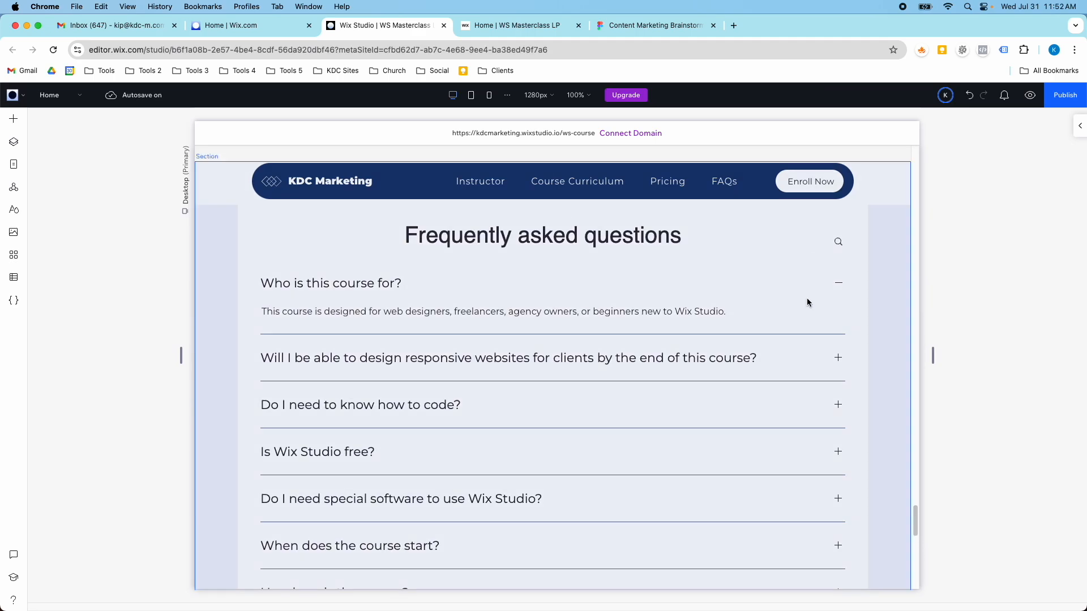
{"action": "scroll", "coordinate": [791, 296], "scroll_direction": "up", "scroll_amount": 2}
{"action": "left_click", "coordinate": [792, 295]}
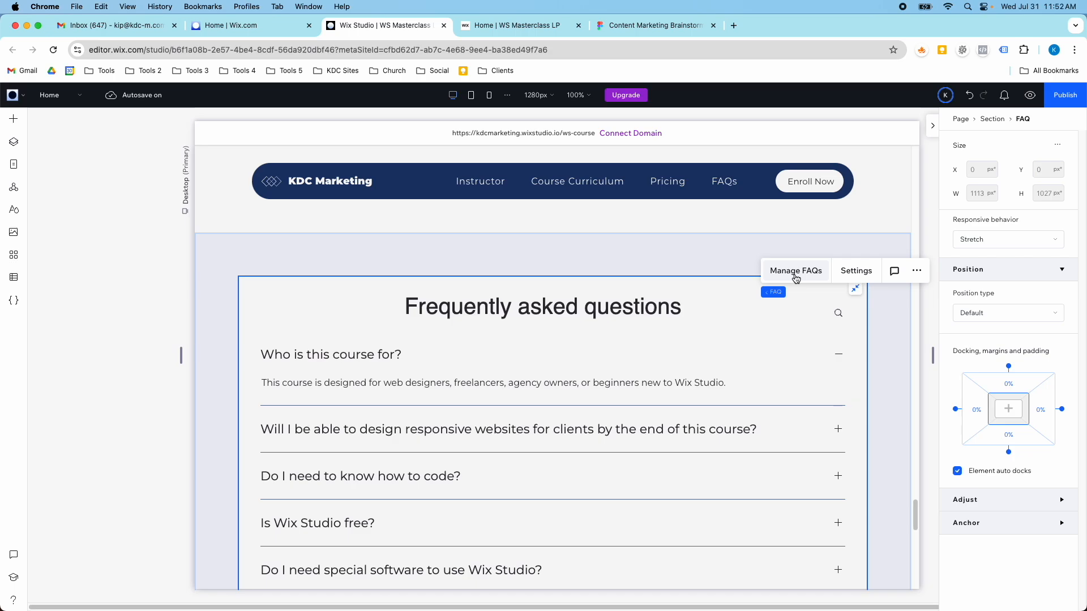
Step: Open the Wix FAQ settings panel from the widget's floating toolbar
{"action": "left_click", "coordinate": [857, 270]}
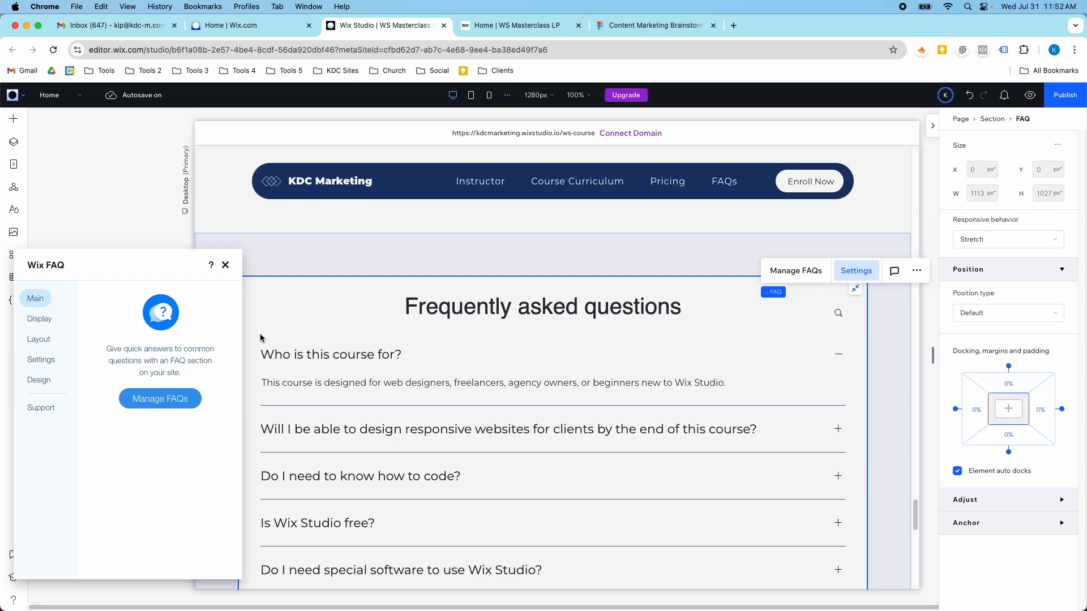
Step: Try Facebook, X, LinkedIn and copy-link share buttons on answers, then switch them all off
{"action": "left_click", "coordinate": [39, 318]}
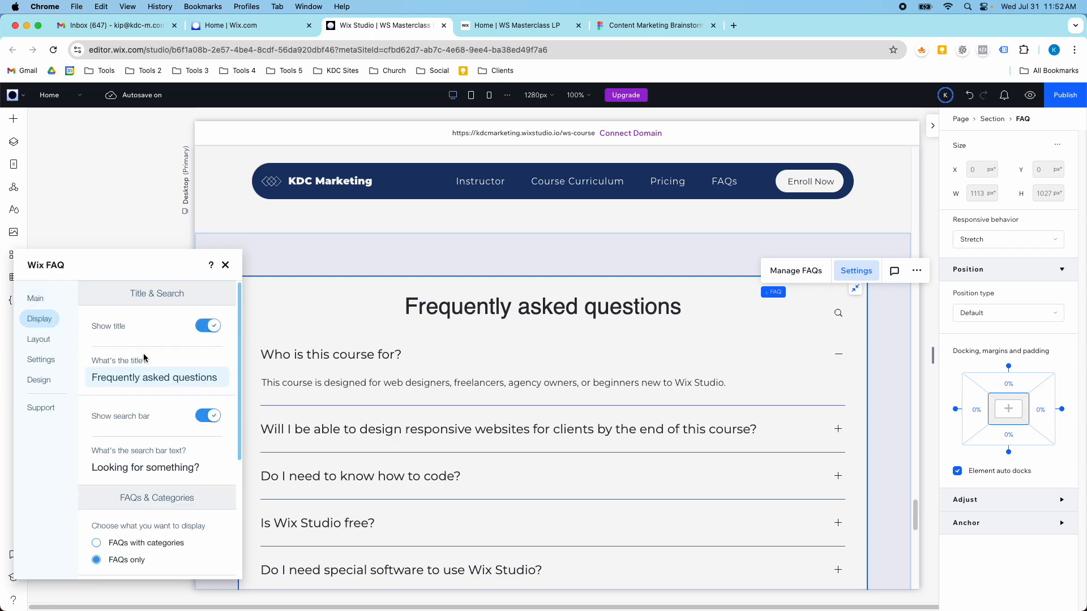
{"action": "scroll", "coordinate": [199, 351], "scroll_direction": "down", "scroll_amount": 1}
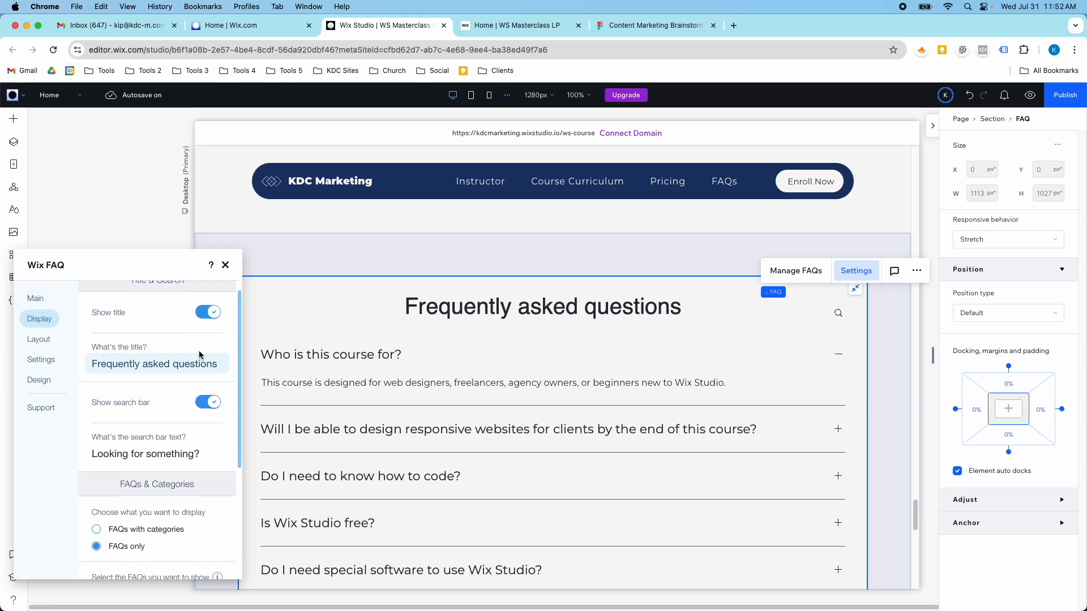
{"action": "scroll", "coordinate": [198, 351], "scroll_direction": "down", "scroll_amount": 2}
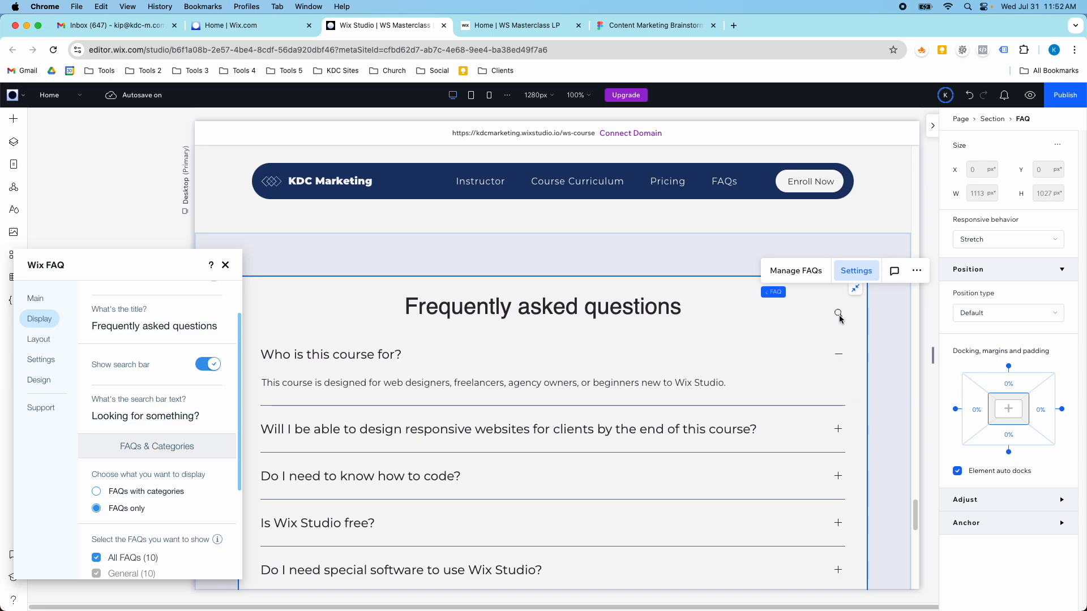
{"action": "scroll", "coordinate": [181, 415], "scroll_direction": "down", "scroll_amount": 2}
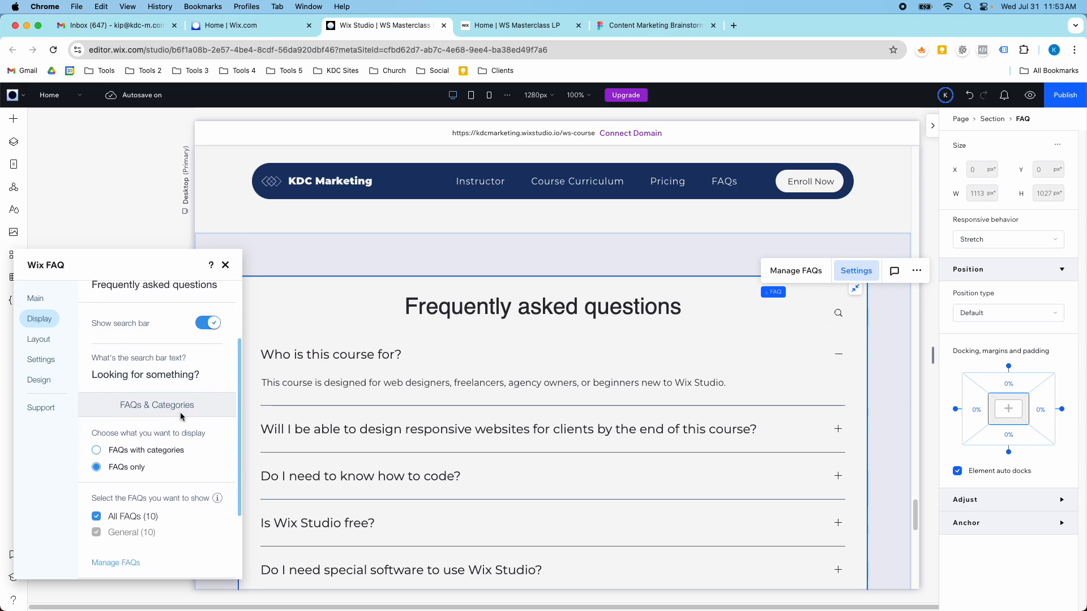
{"action": "scroll", "coordinate": [181, 416], "scroll_direction": "down", "scroll_amount": 2}
{"action": "scroll", "coordinate": [153, 407], "scroll_direction": "down", "scroll_amount": 1}
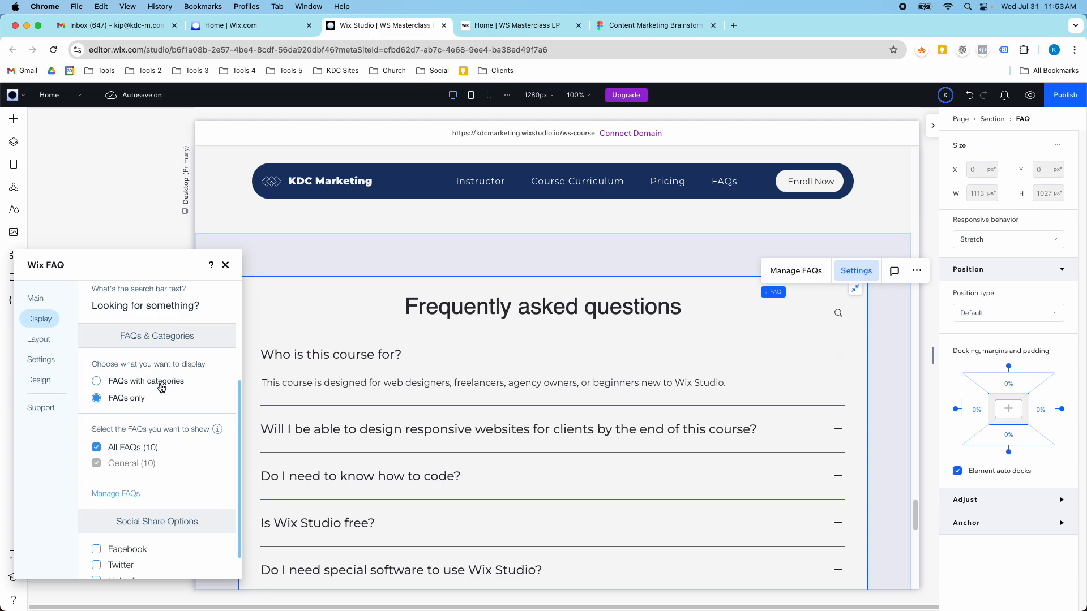
{"action": "scroll", "coordinate": [167, 400], "scroll_direction": "down", "scroll_amount": 2}
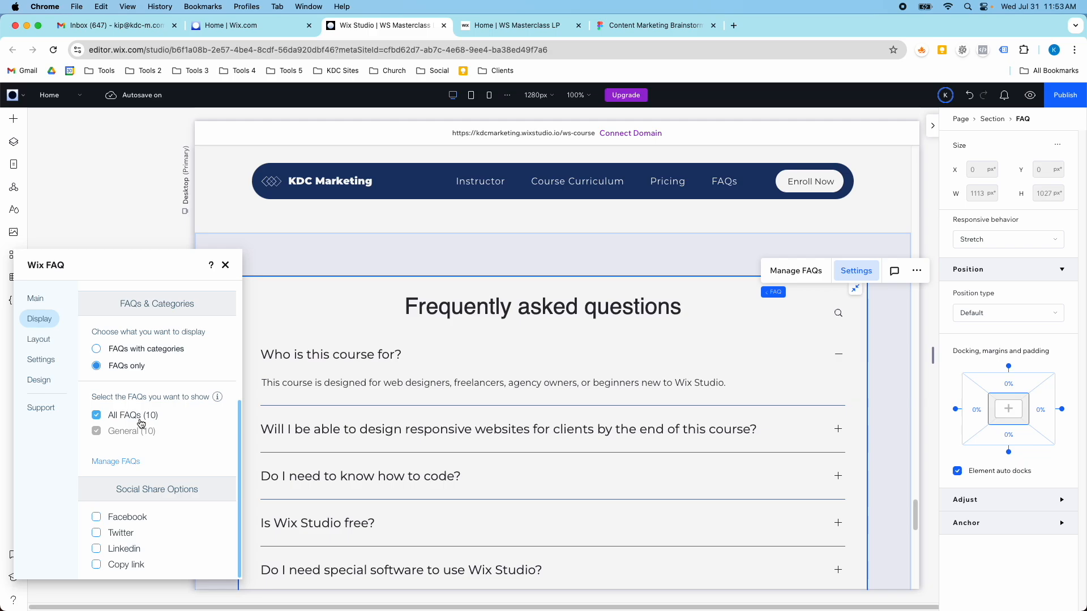
{"action": "left_click", "coordinate": [97, 517]}
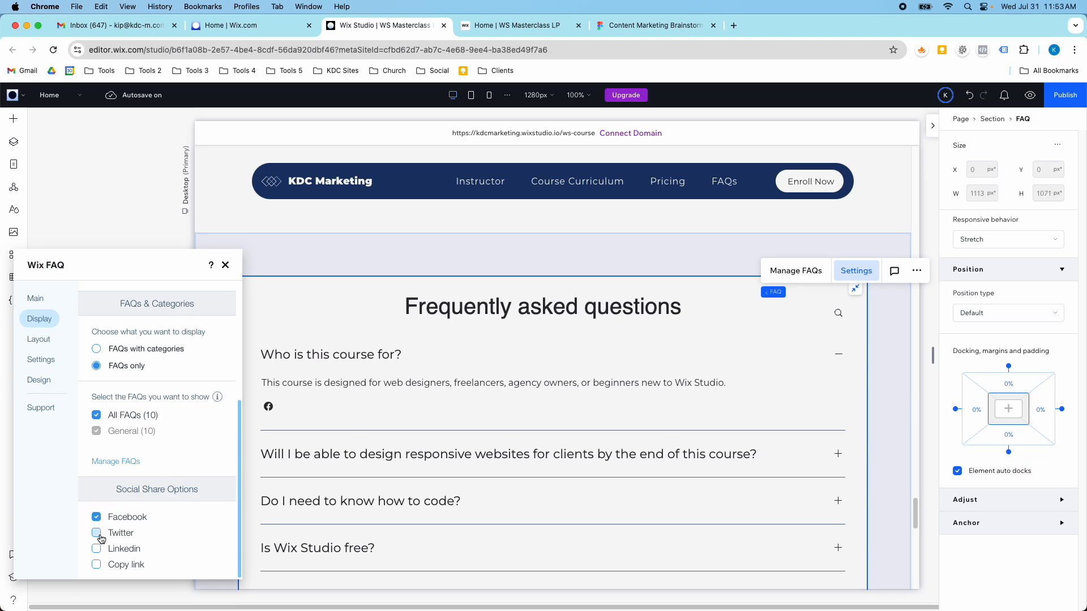
{"action": "left_click", "coordinate": [97, 533]}
{"action": "left_click", "coordinate": [96, 549]}
{"action": "left_click", "coordinate": [97, 565]}
{"action": "left_click", "coordinate": [97, 565]}
{"action": "left_click", "coordinate": [97, 534]}
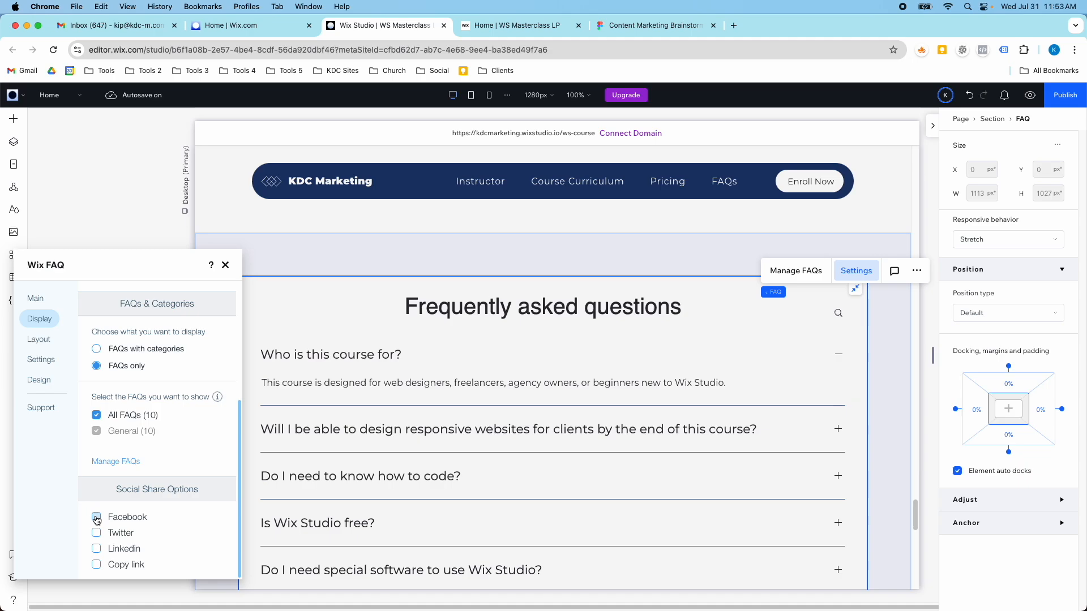
Step: Compare Classic and Strip layouts, then keep the Expand accordion layout
{"action": "left_click", "coordinate": [39, 339]}
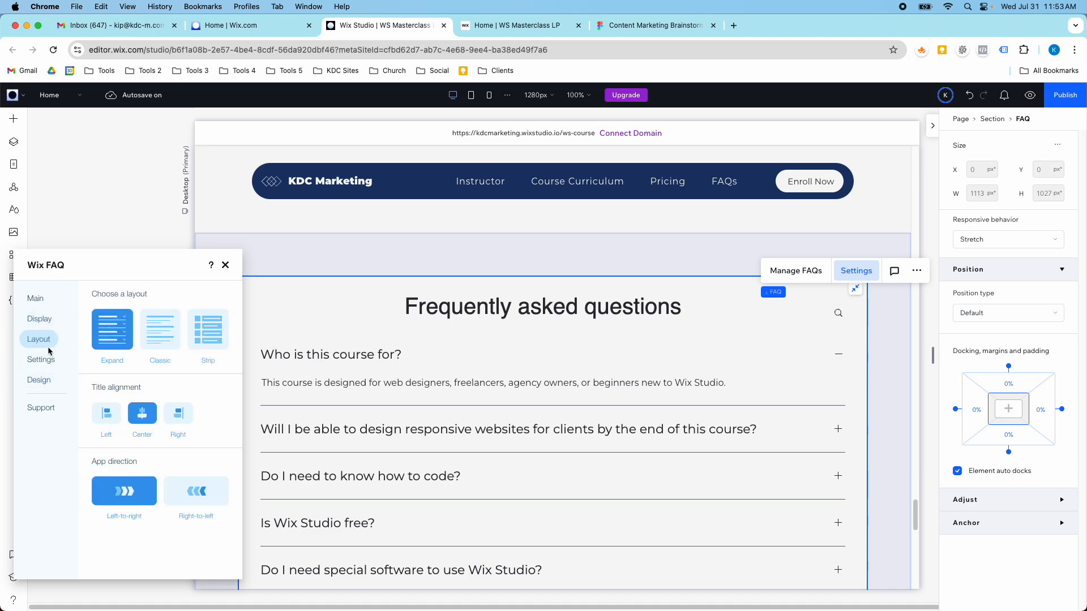
{"action": "left_click", "coordinate": [158, 339]}
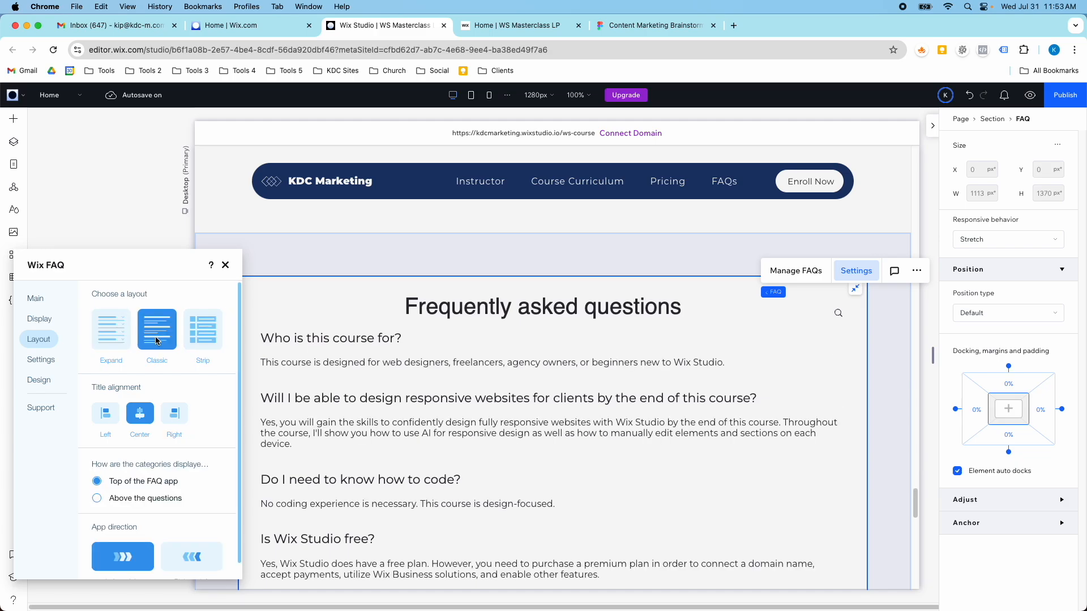
{"action": "left_click", "coordinate": [112, 330]}
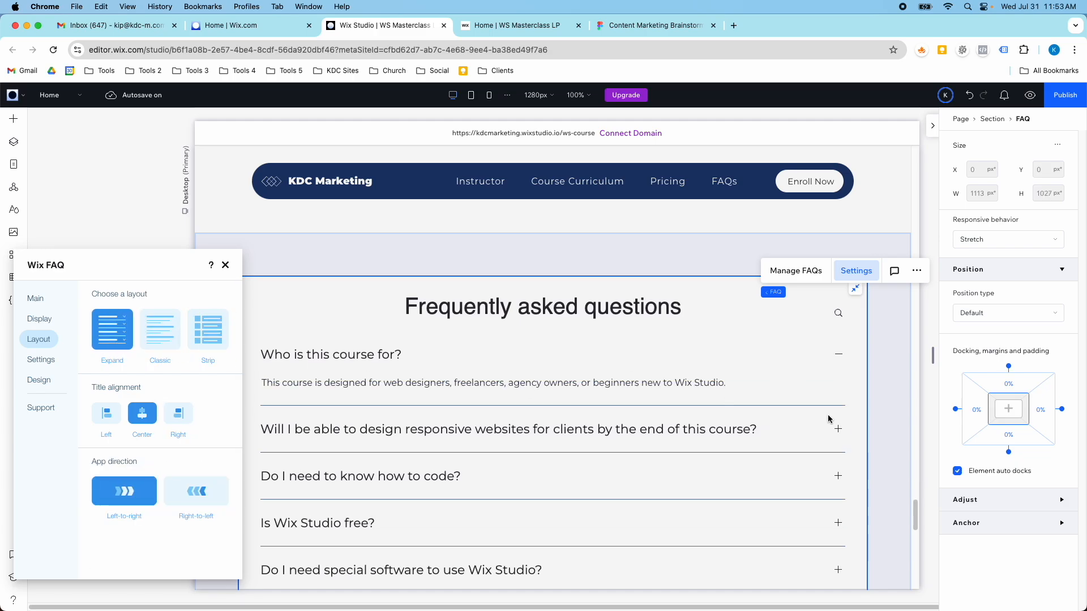
{"action": "left_click", "coordinate": [158, 331]}
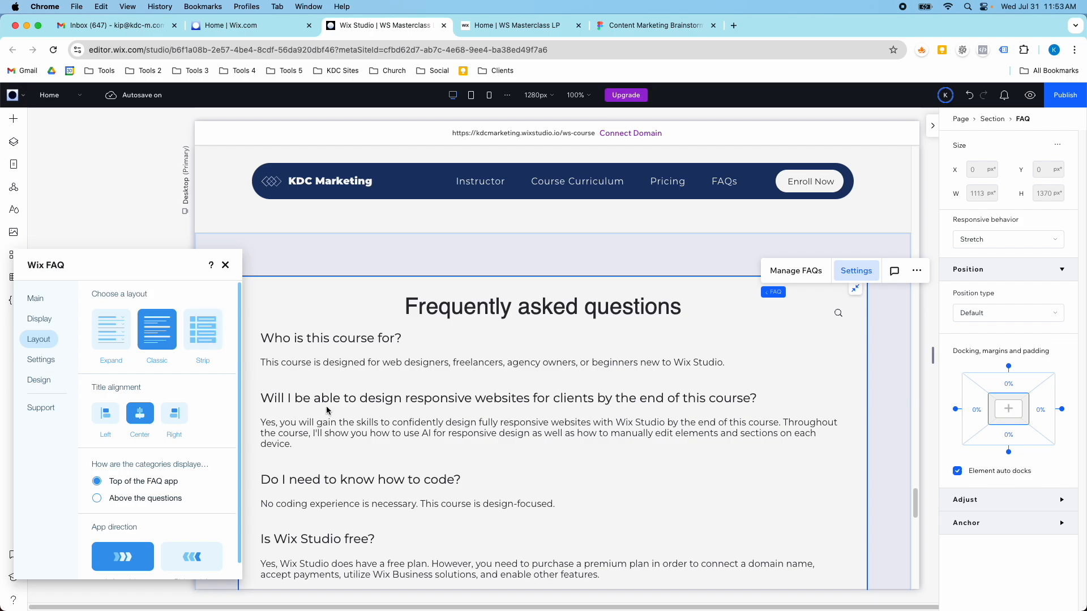
{"action": "left_click", "coordinate": [213, 353]}
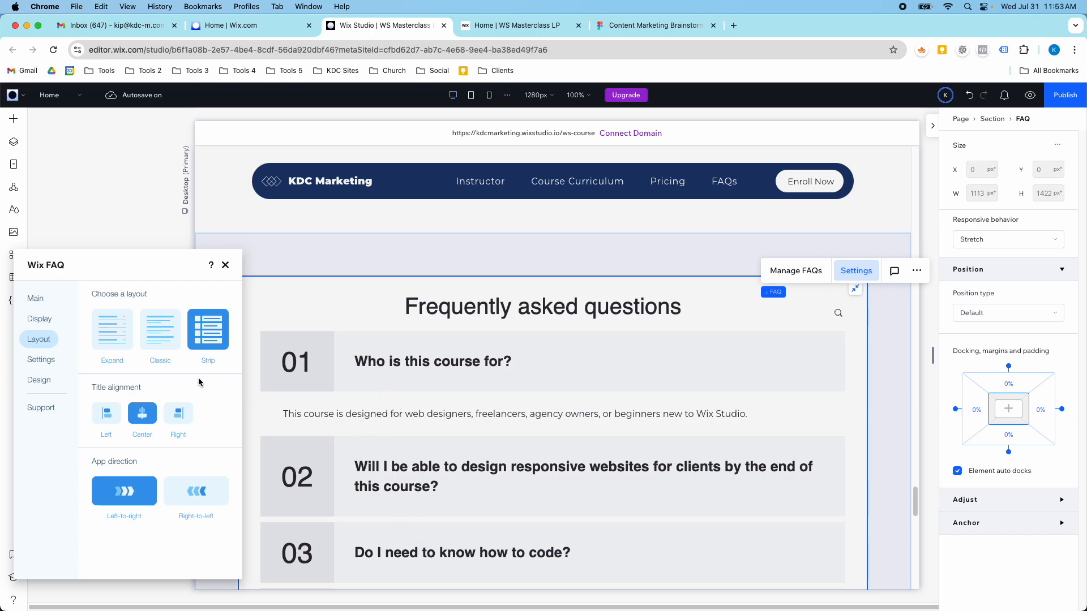
{"action": "left_click", "coordinate": [112, 329]}
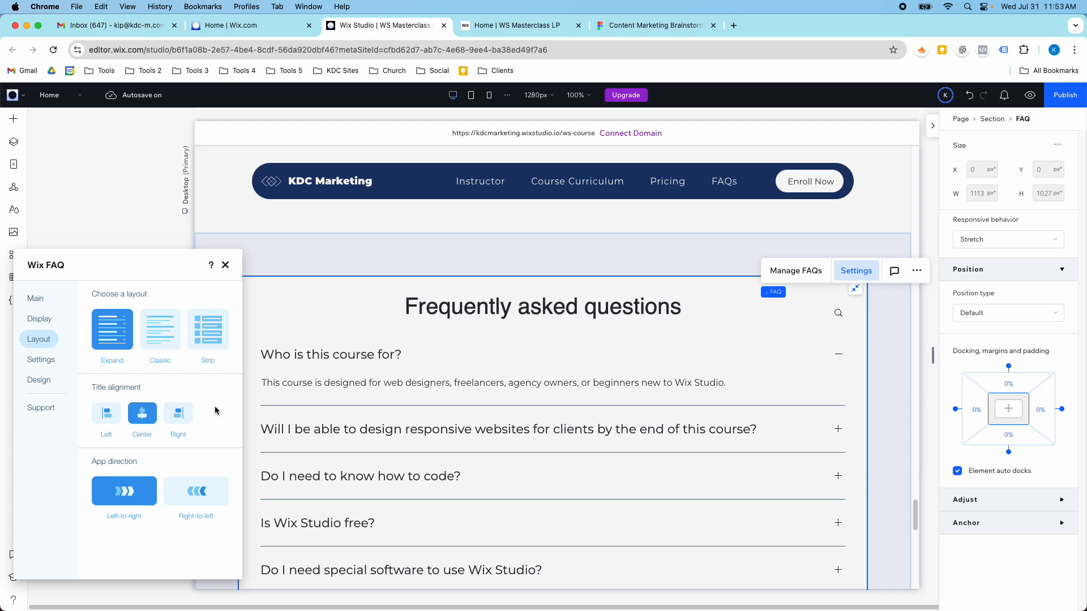
Step: Toggle 'Always show first answer' off and on, keeping all App Settings toggles enabled
{"action": "left_click", "coordinate": [40, 360]}
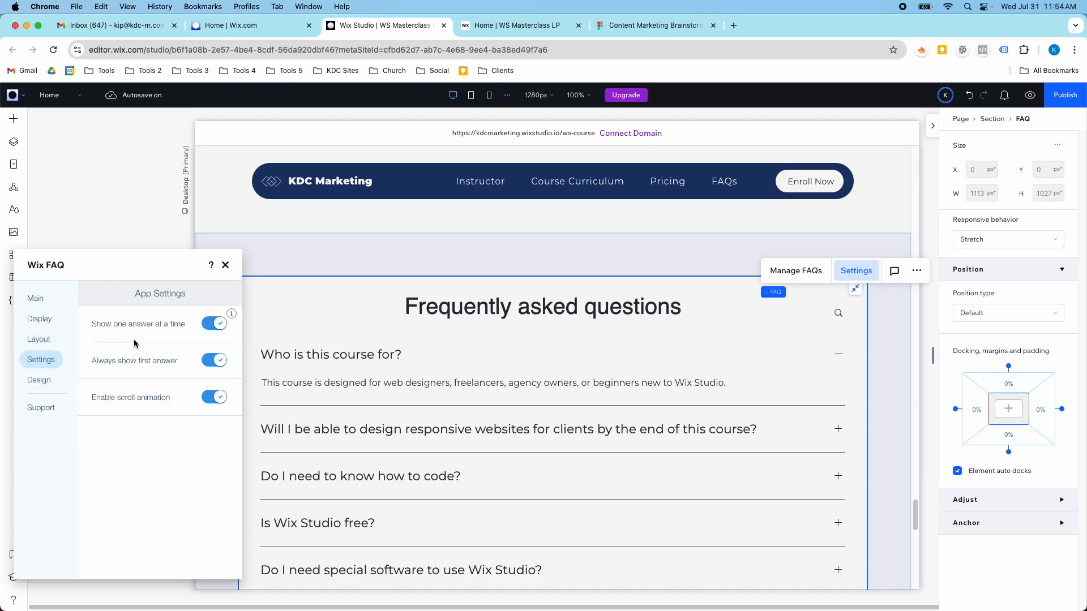
{"action": "mouse_move", "coordinate": [214, 324]}
{"action": "left_click", "coordinate": [207, 363]}
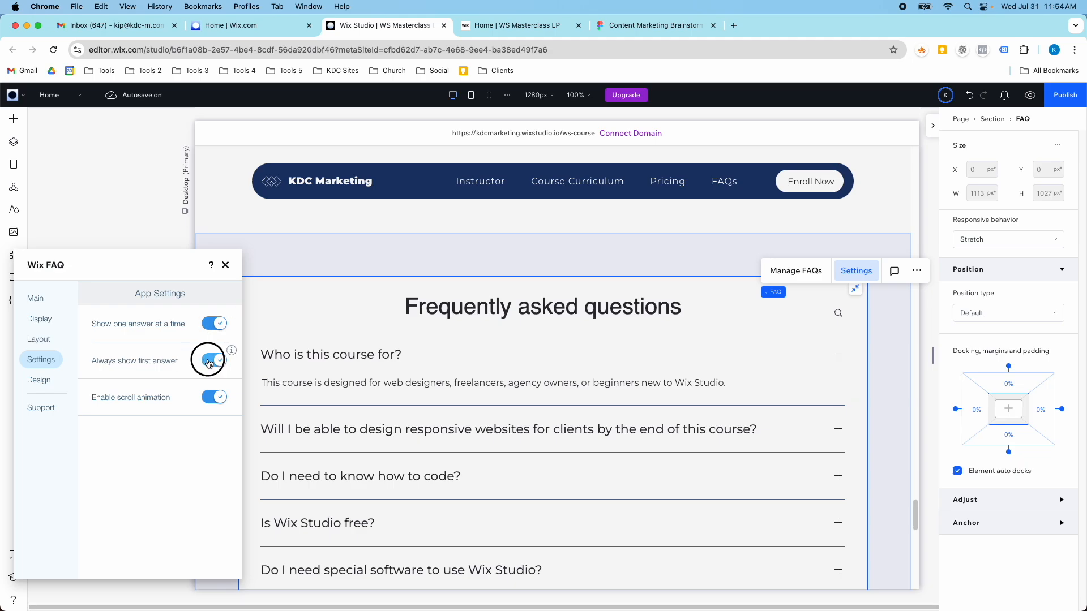
{"action": "left_click", "coordinate": [207, 363]}
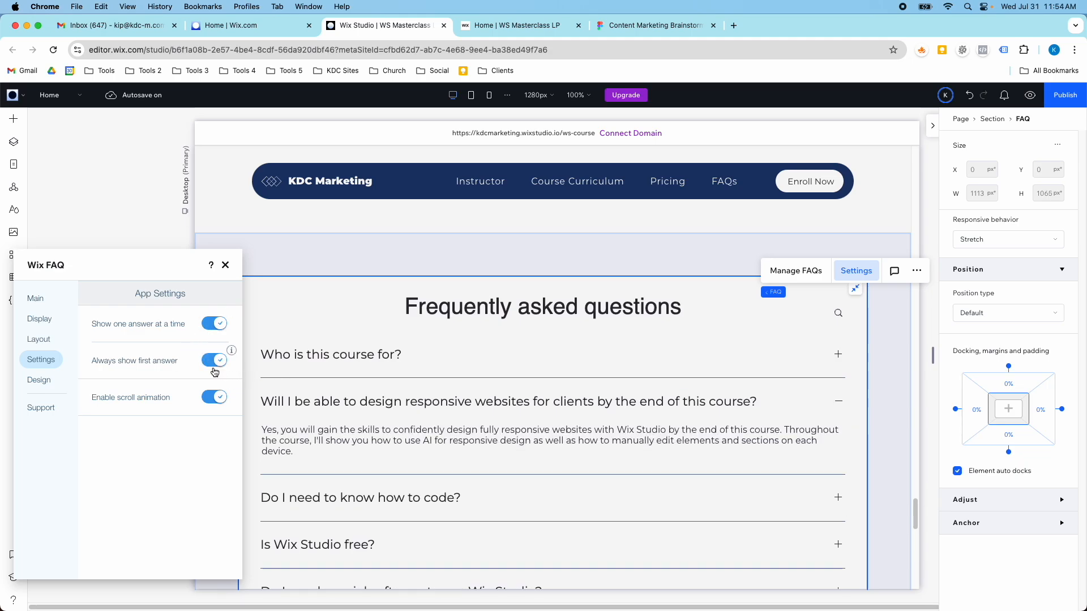
{"action": "left_click", "coordinate": [213, 362]}
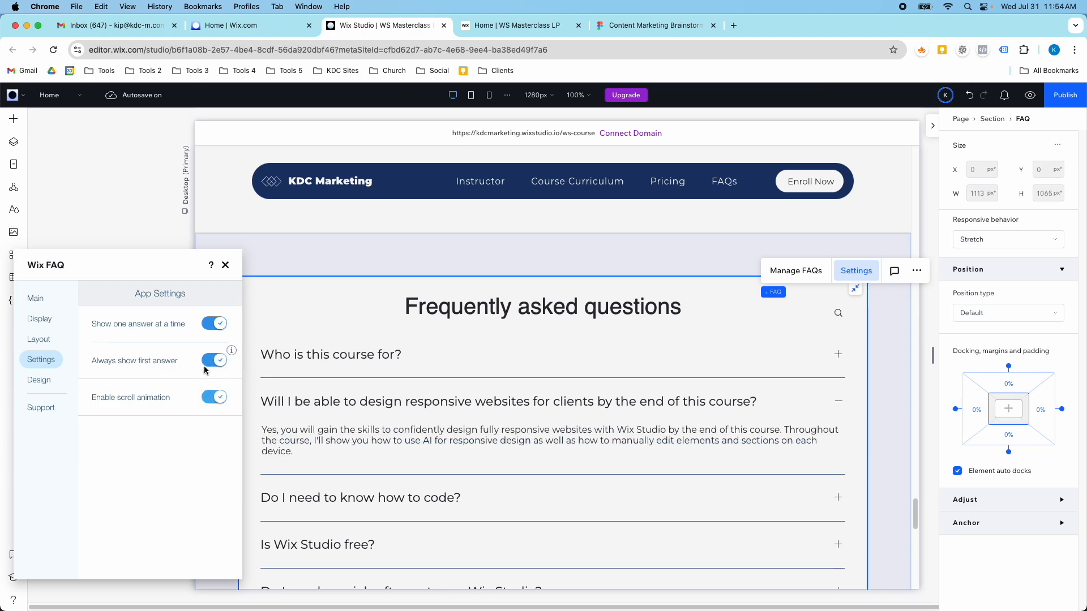
{"action": "mouse_move", "coordinate": [230, 315]}
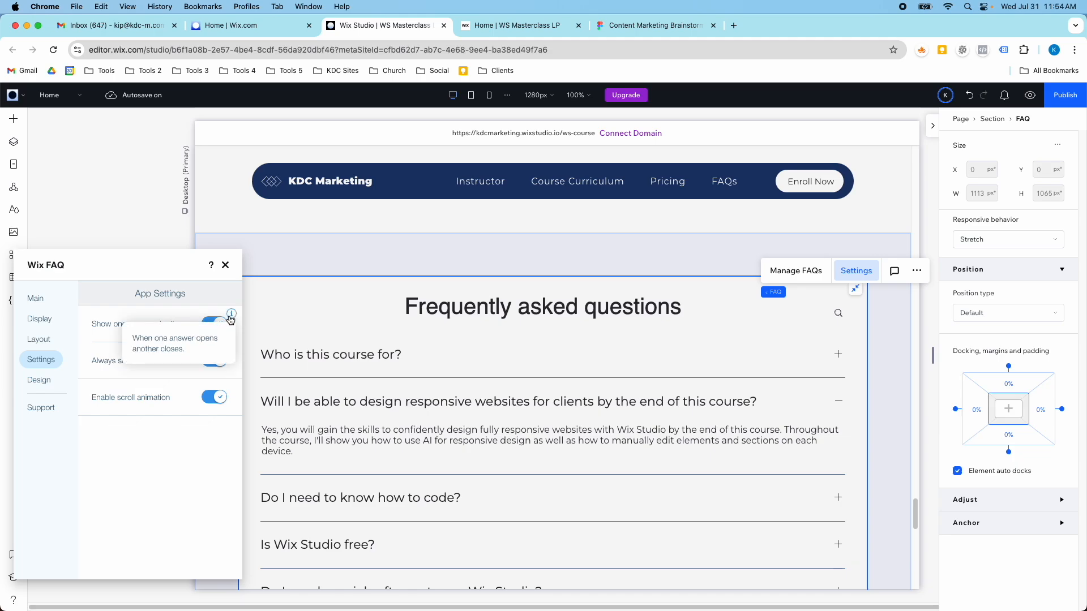
Step: Review the Header & Background and Questions & Answers design options
{"action": "left_click", "coordinate": [38, 379]}
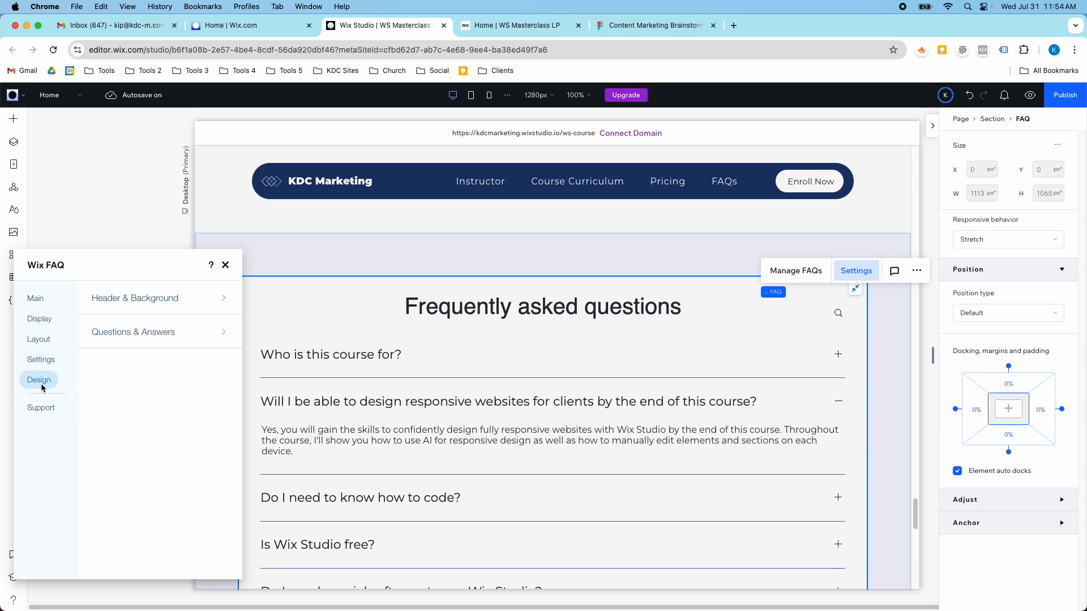
{"action": "left_click", "coordinate": [162, 297]}
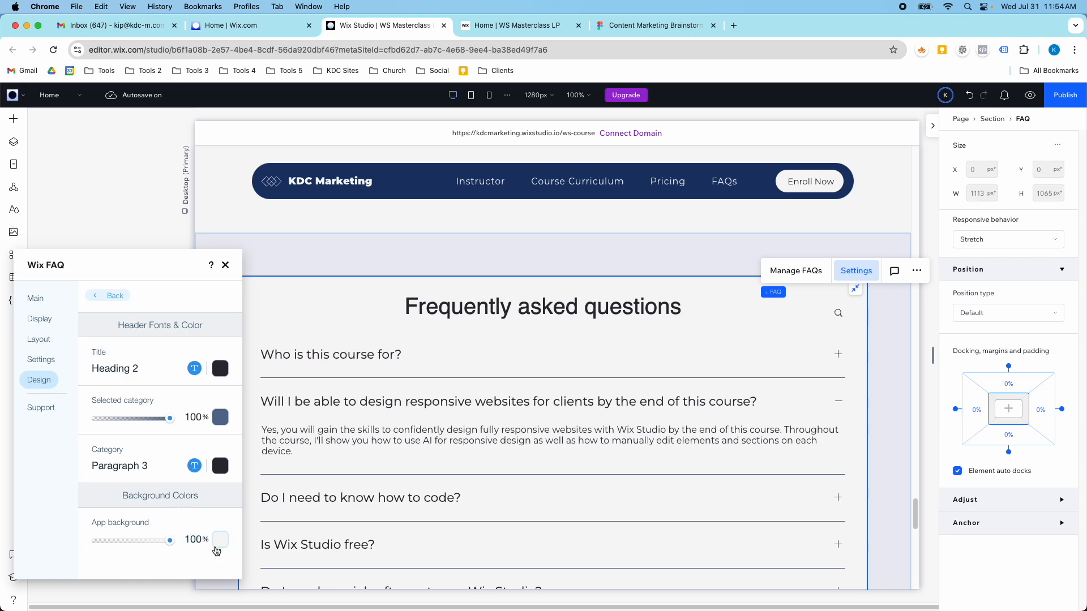
{"action": "left_click", "coordinate": [98, 296]}
{"action": "left_click", "coordinate": [132, 332]}
{"action": "scroll", "coordinate": [168, 388], "scroll_direction": "down", "scroll_amount": 2}
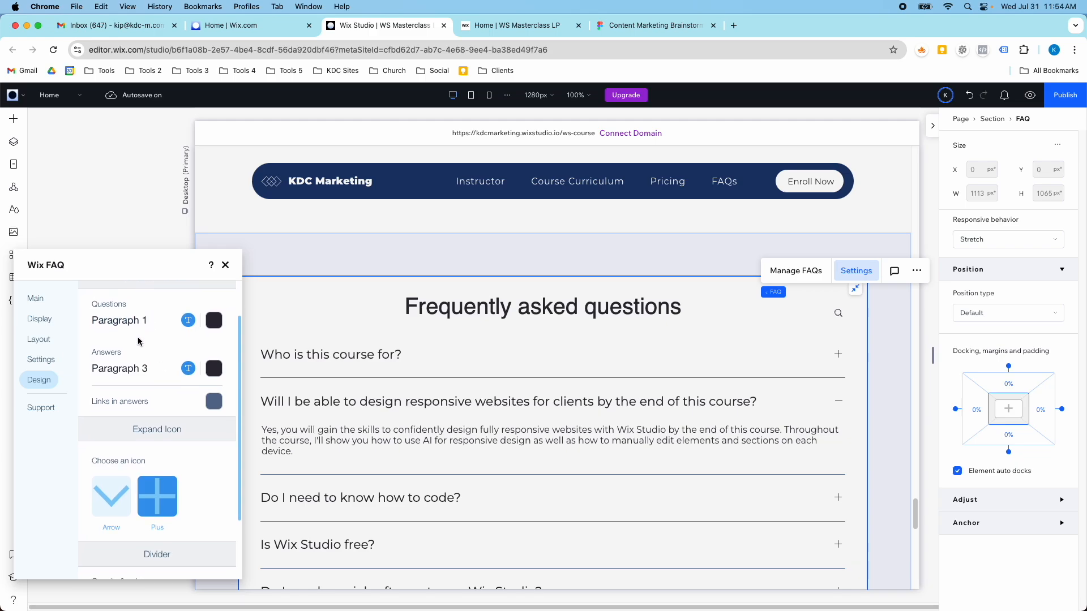
{"action": "scroll", "coordinate": [138, 337], "scroll_direction": "up", "scroll_amount": 2}
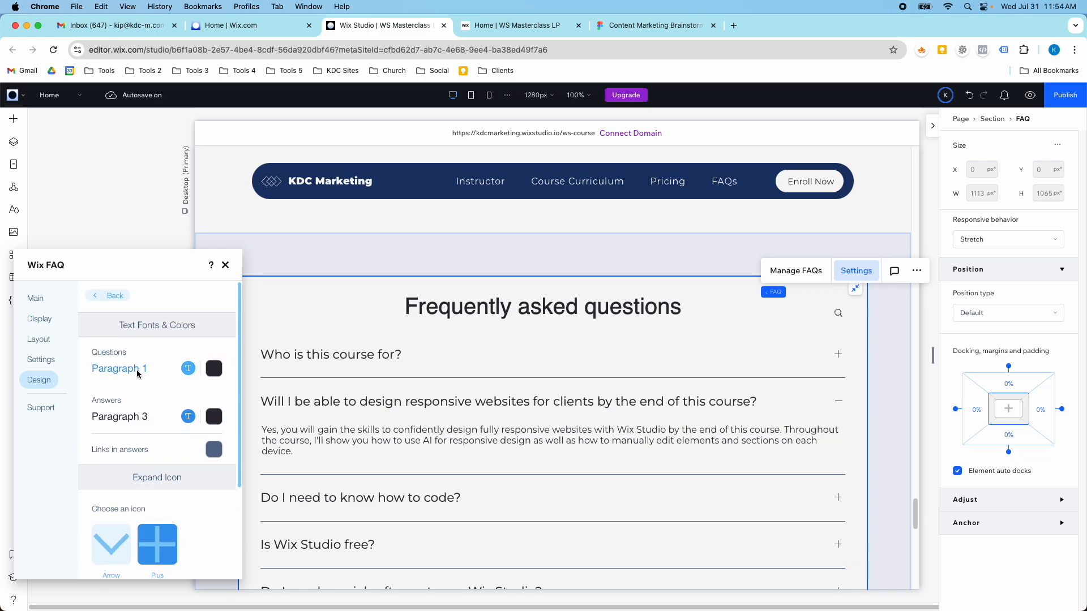
{"action": "scroll", "coordinate": [134, 412], "scroll_direction": "down", "scroll_amount": 3}
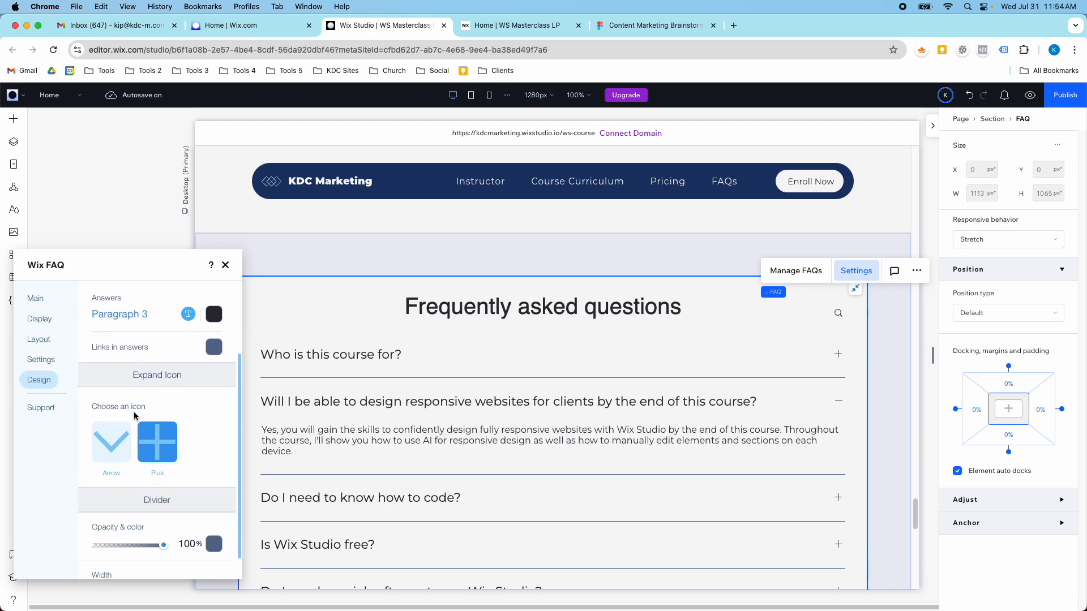
{"action": "scroll", "coordinate": [170, 423], "scroll_direction": "down", "scroll_amount": 1}
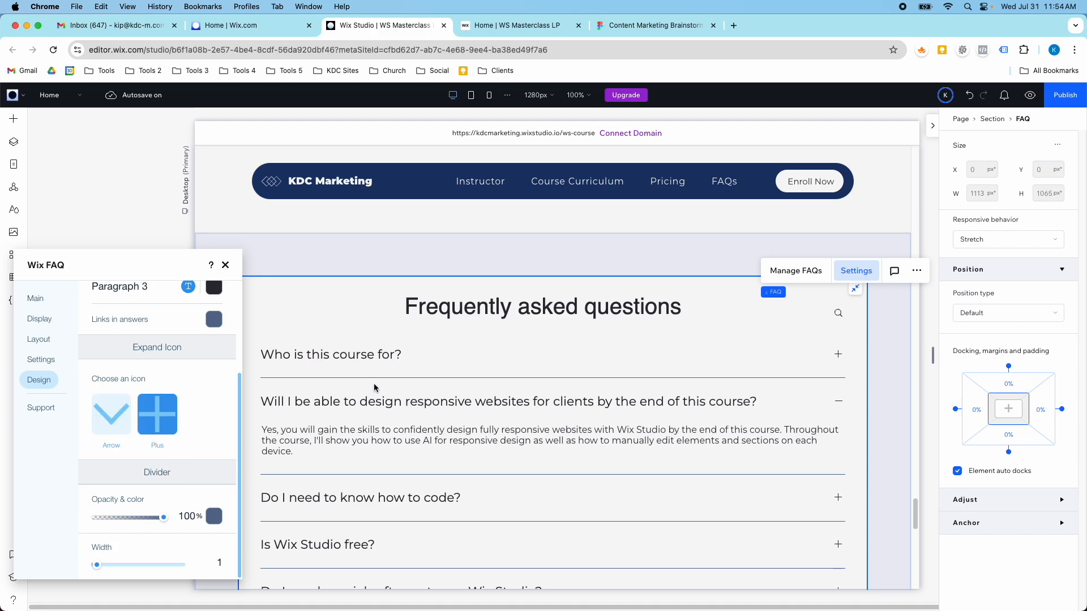
{"action": "scroll", "coordinate": [136, 489], "scroll_direction": "up", "scroll_amount": 4}
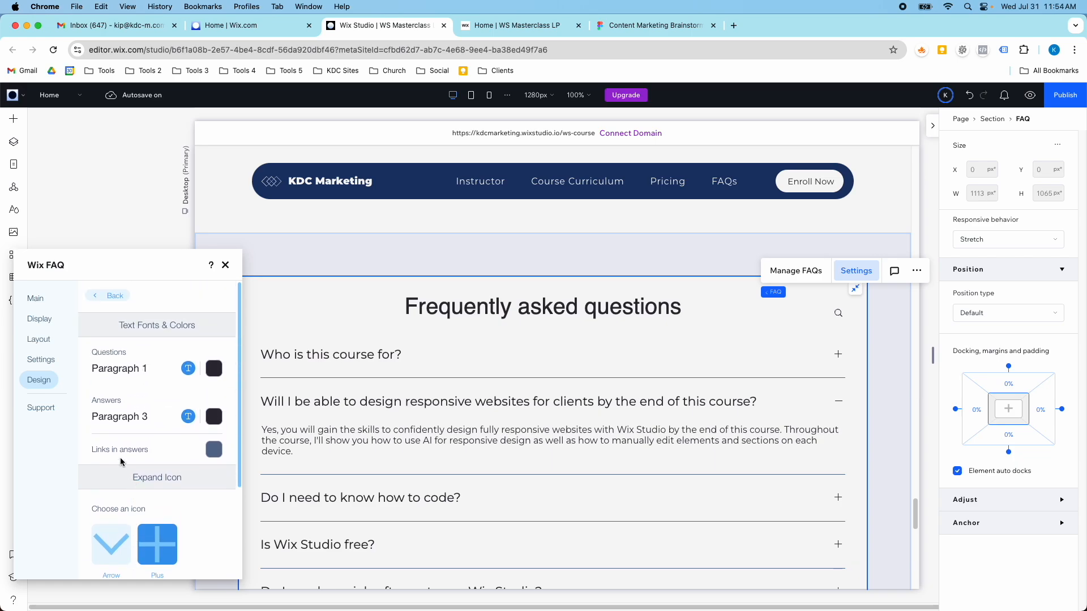
Step: Check the Support help articles and close the Wix FAQ panel
{"action": "left_click", "coordinate": [41, 409]}
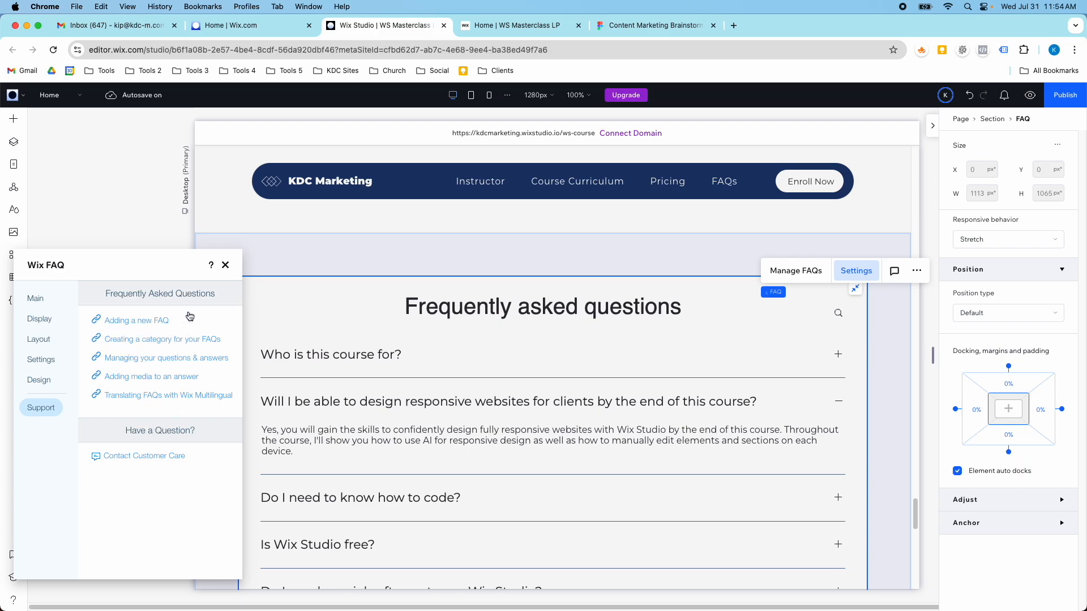
{"action": "left_click", "coordinate": [225, 265]}
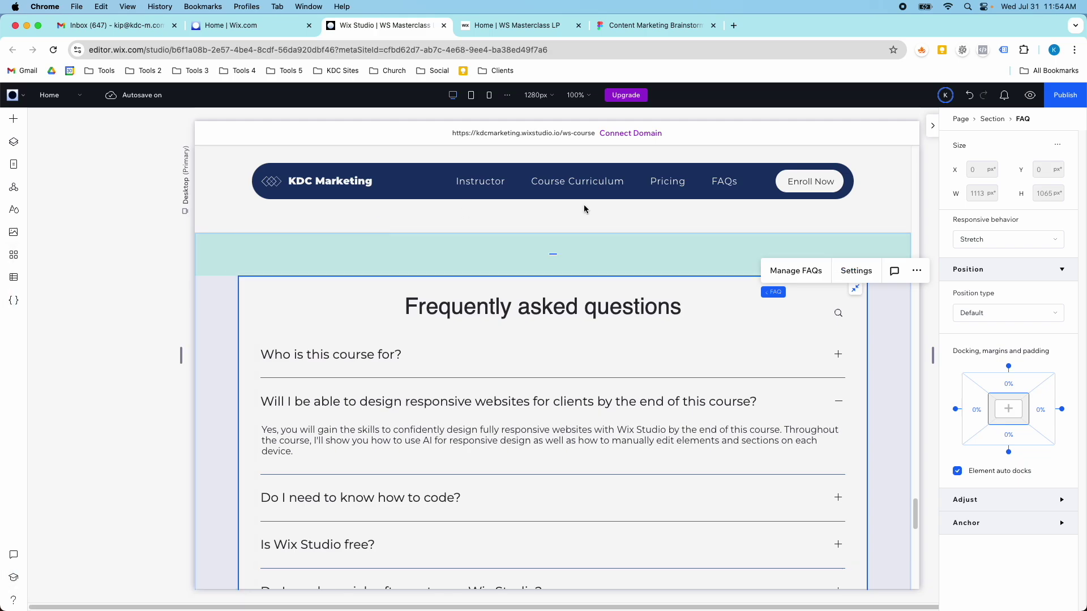
Step: Preview the page at desktop size and expand then collapse the responsive-websites answer
{"action": "left_click", "coordinate": [1031, 94]}
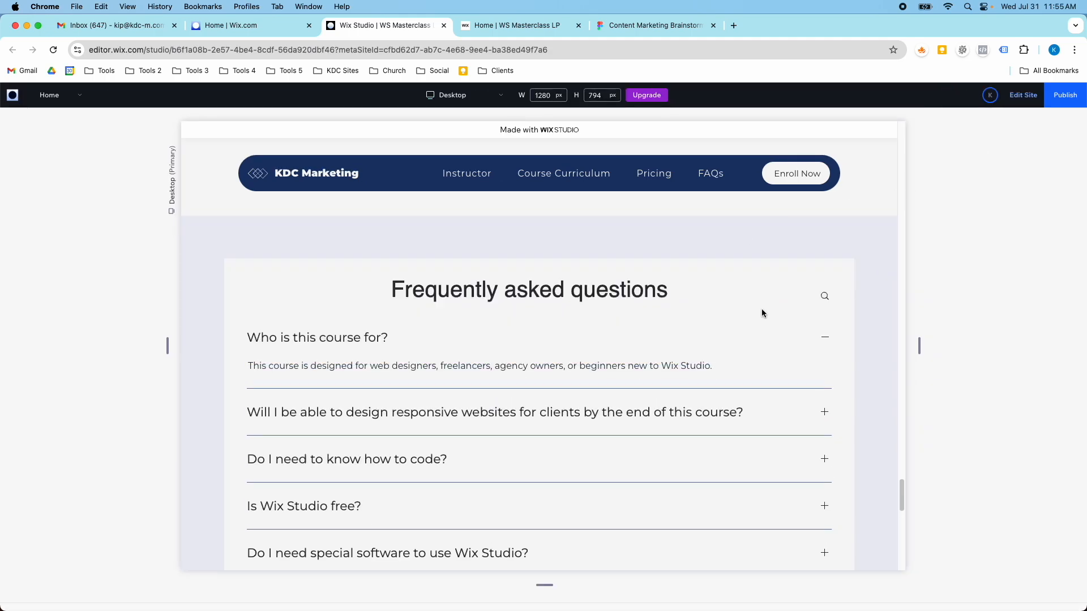
{"action": "left_click", "coordinate": [826, 338]}
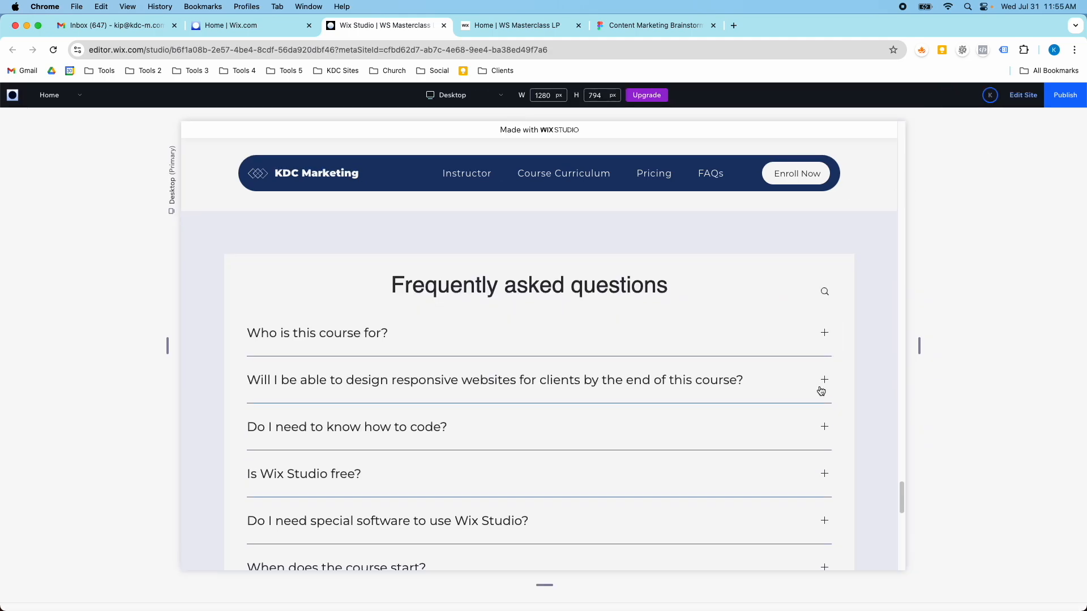
{"action": "left_click", "coordinate": [824, 382]}
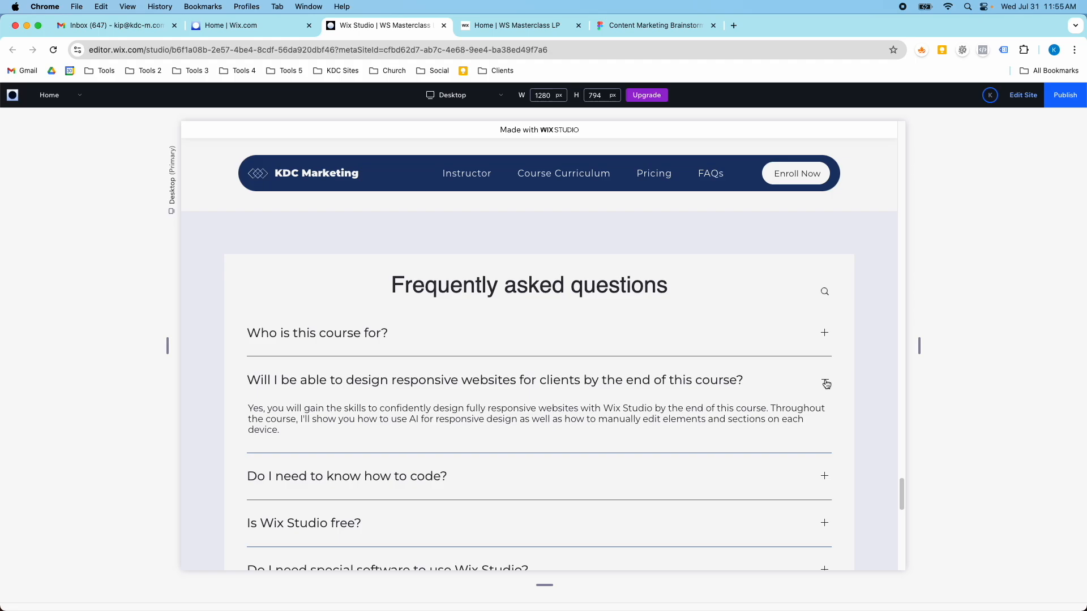
{"action": "left_click", "coordinate": [826, 384]}
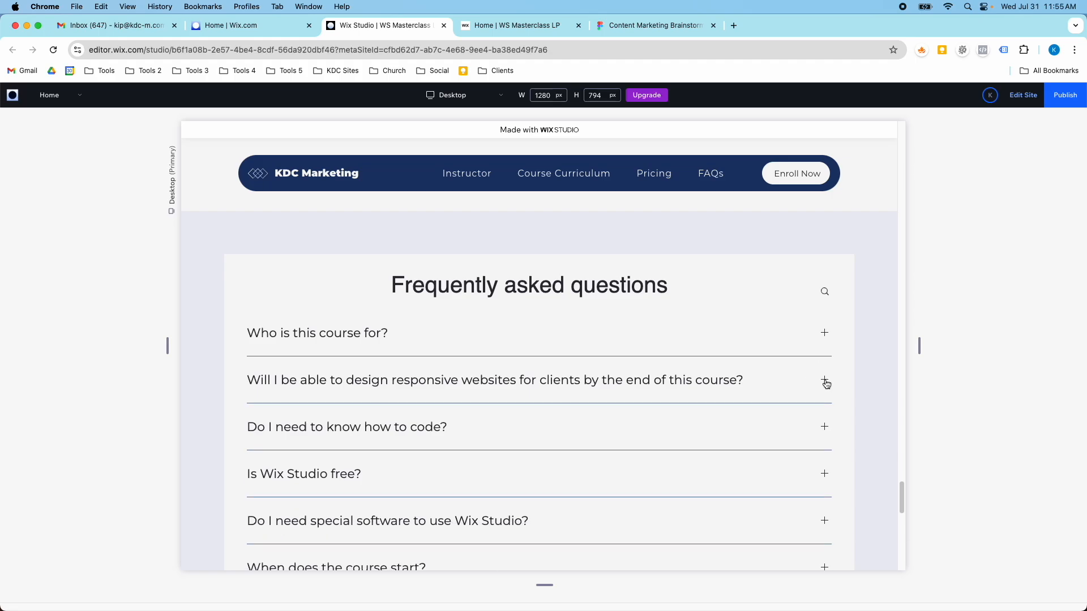
Step: Preview the page at mobile size and expand/collapse the course, second and coding FAQ answers
{"action": "left_click", "coordinate": [459, 95]}
{"action": "left_click", "coordinate": [462, 142]}
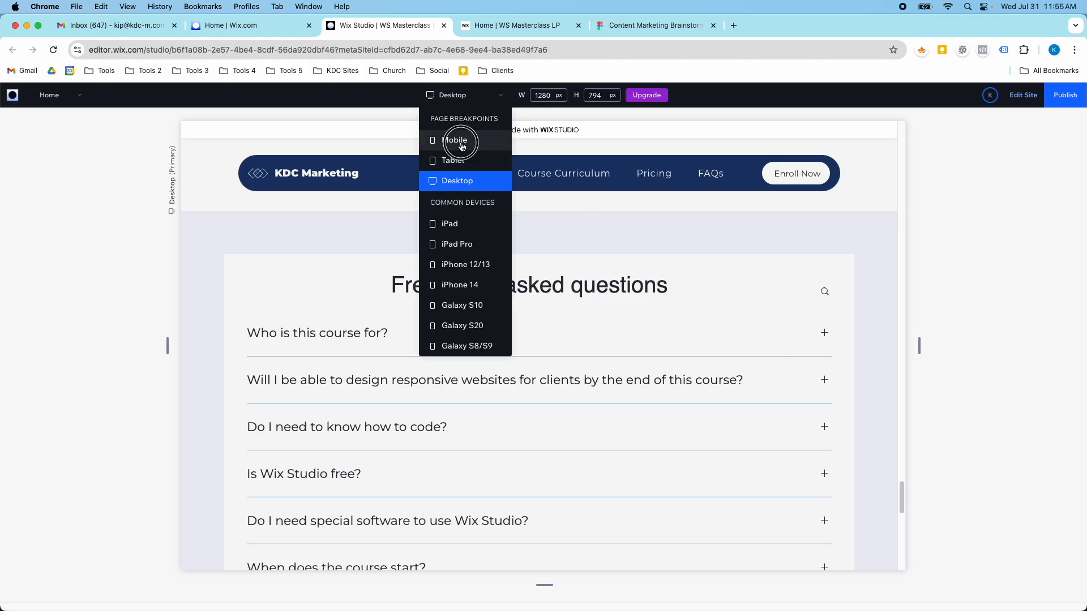
{"action": "scroll", "coordinate": [553, 305], "scroll_direction": "down", "scroll_amount": 5}
{"action": "scroll", "coordinate": [552, 306], "scroll_direction": "down", "scroll_amount": 5}
{"action": "scroll", "coordinate": [610, 294], "scroll_direction": "down", "scroll_amount": 2}
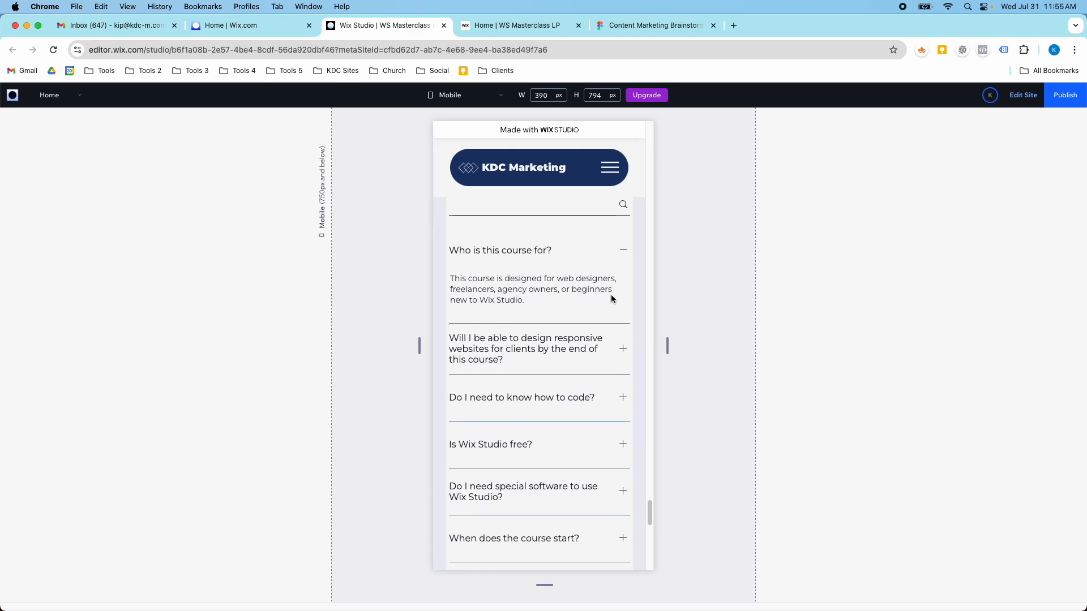
{"action": "scroll", "coordinate": [611, 294], "scroll_direction": "down", "scroll_amount": 2}
{"action": "scroll", "coordinate": [624, 241], "scroll_direction": "up", "scroll_amount": 2}
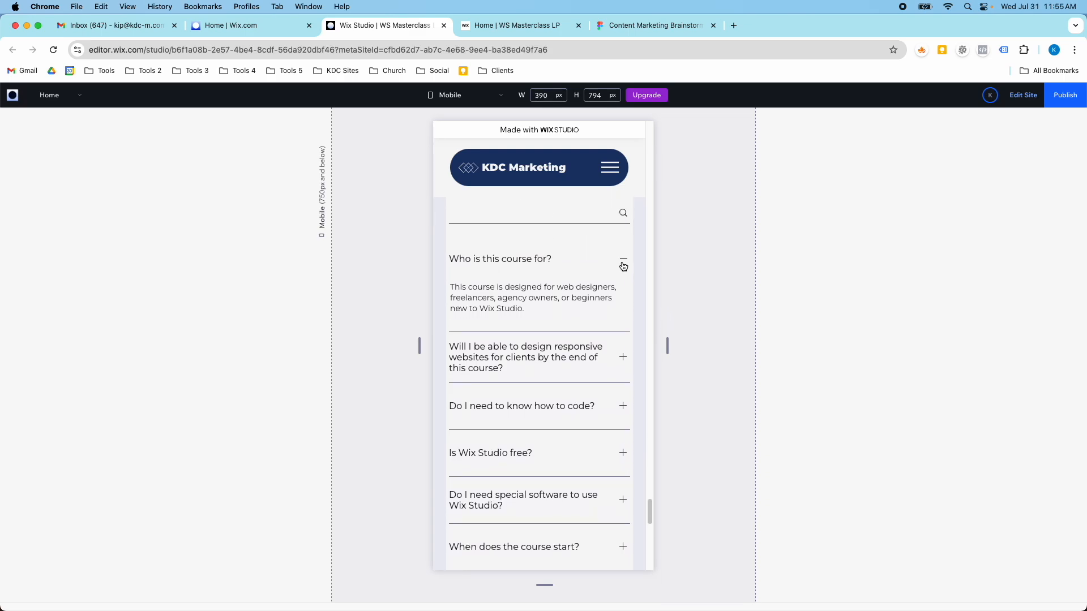
{"action": "left_click", "coordinate": [624, 265]}
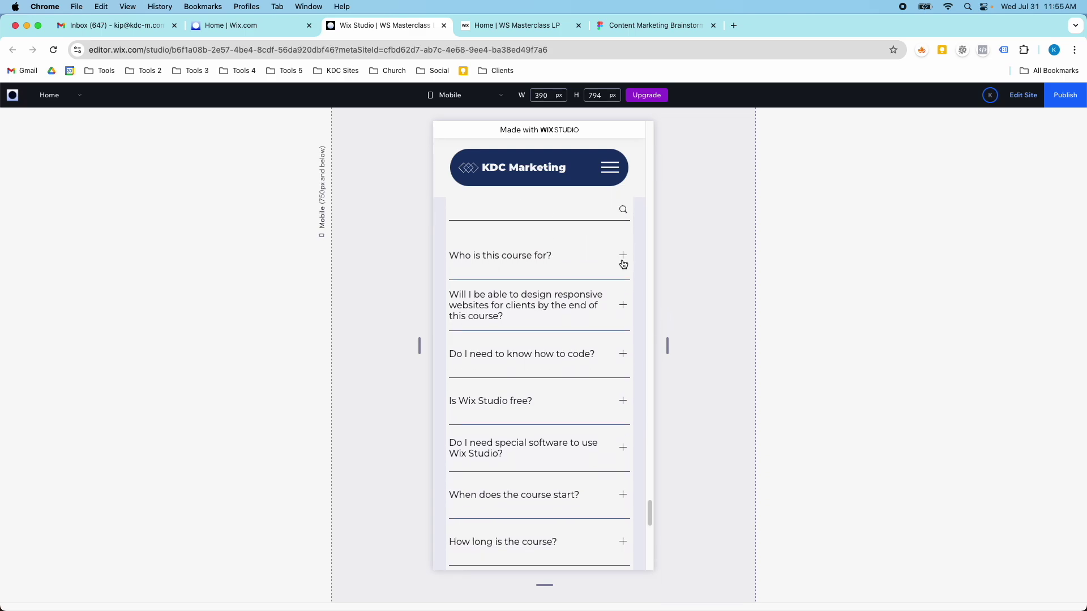
{"action": "left_click", "coordinate": [599, 306]}
{"action": "left_click", "coordinate": [510, 306]}
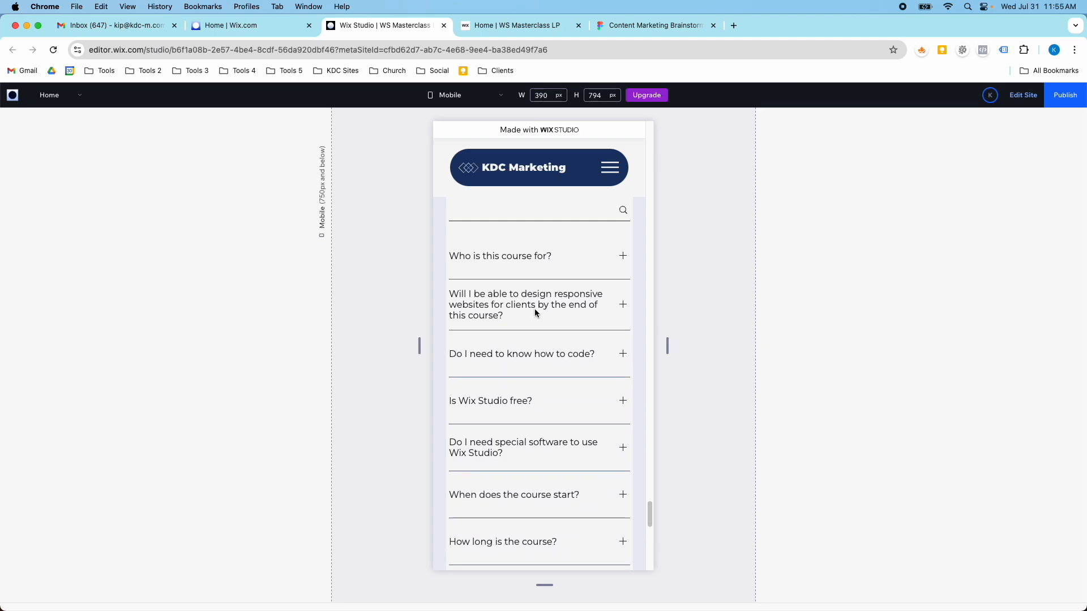
{"action": "left_click", "coordinate": [549, 357]}
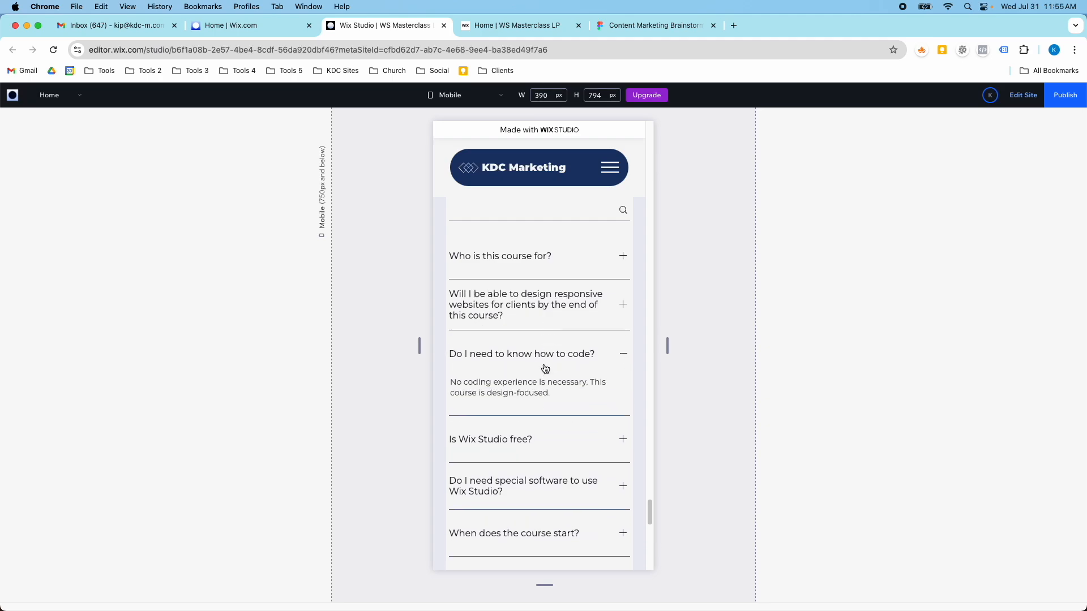
{"action": "left_click", "coordinate": [545, 369]}
{"action": "scroll", "coordinate": [552, 399], "scroll_direction": "down", "scroll_amount": 1}
Step: Reveal the 'Is Wix Studio free?' and money-back answers, then view the page at the Desktop breakpoint
{"action": "left_click", "coordinate": [491, 374]}
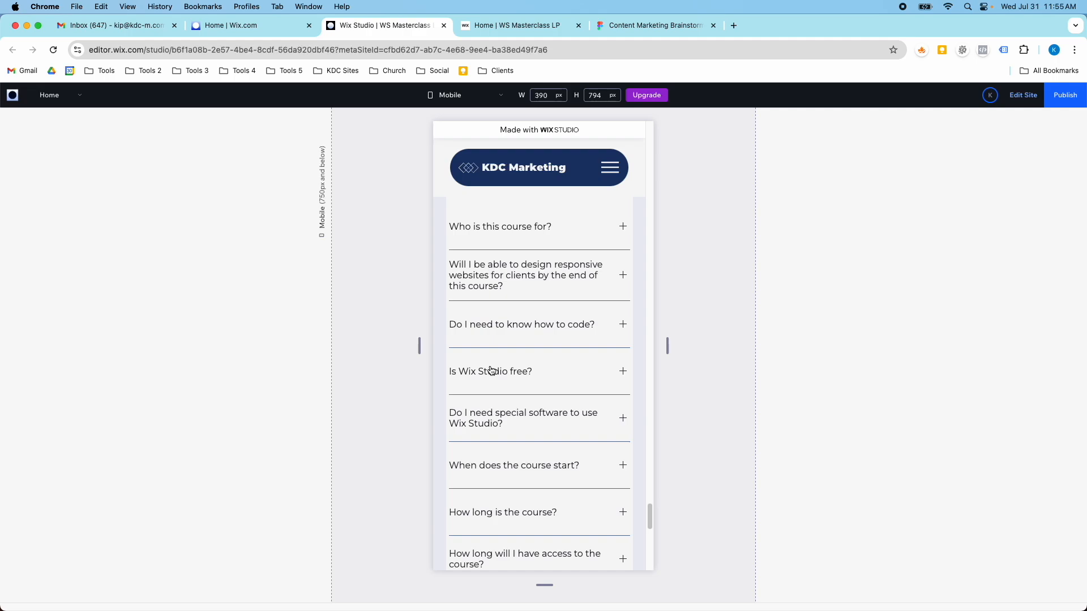
{"action": "scroll", "coordinate": [509, 382], "scroll_direction": "down", "scroll_amount": 5}
{"action": "scroll", "coordinate": [536, 391], "scroll_direction": "down", "scroll_amount": 5}
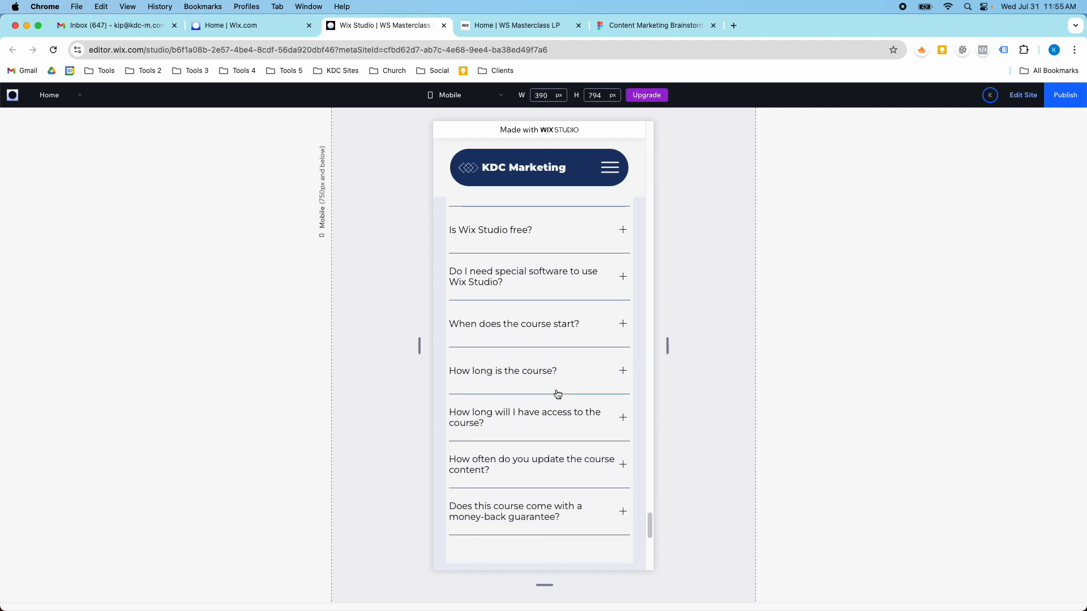
{"action": "scroll", "coordinate": [552, 394], "scroll_direction": "down", "scroll_amount": 5}
{"action": "left_click", "coordinate": [575, 456]}
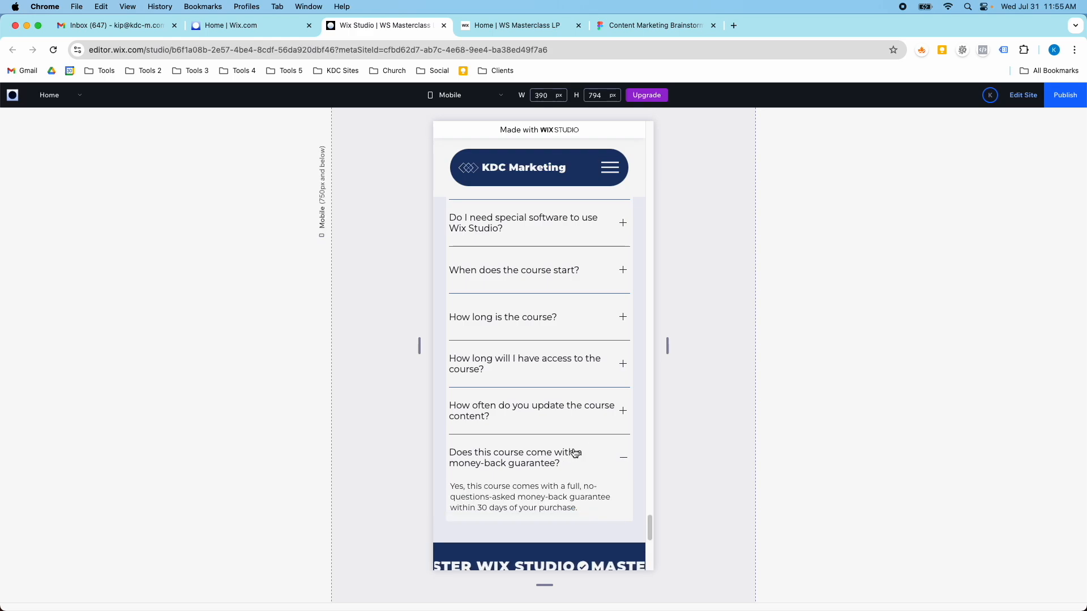
{"action": "left_click", "coordinate": [575, 454]}
{"action": "scroll", "coordinate": [573, 437], "scroll_direction": "up", "scroll_amount": 5}
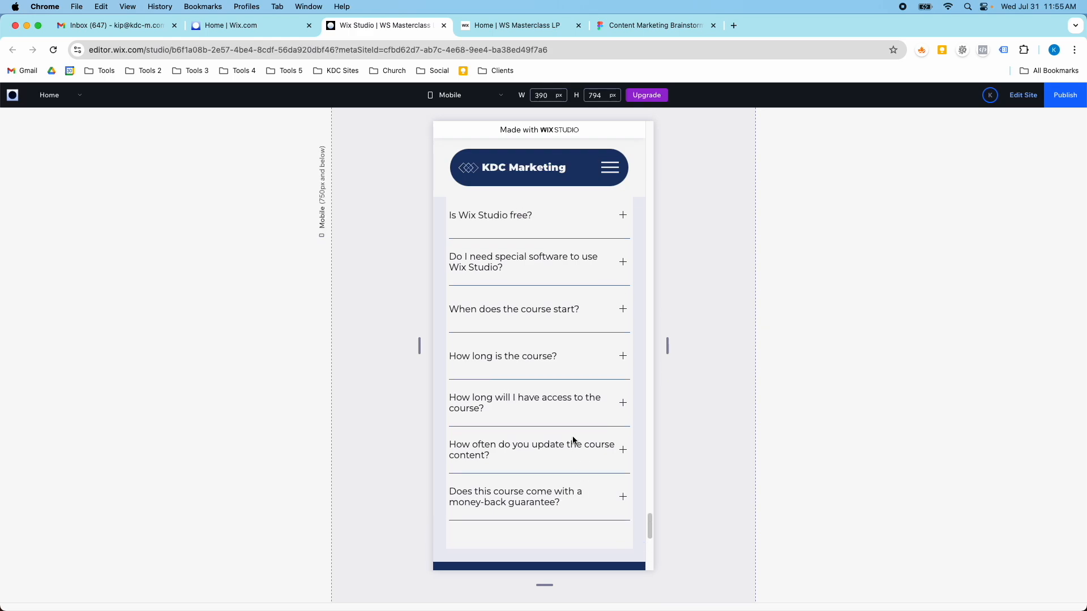
{"action": "scroll", "coordinate": [573, 436], "scroll_direction": "up", "scroll_amount": 3}
{"action": "scroll", "coordinate": [573, 436], "scroll_direction": "up", "scroll_amount": 3}
{"action": "scroll", "coordinate": [572, 436], "scroll_direction": "up", "scroll_amount": 2}
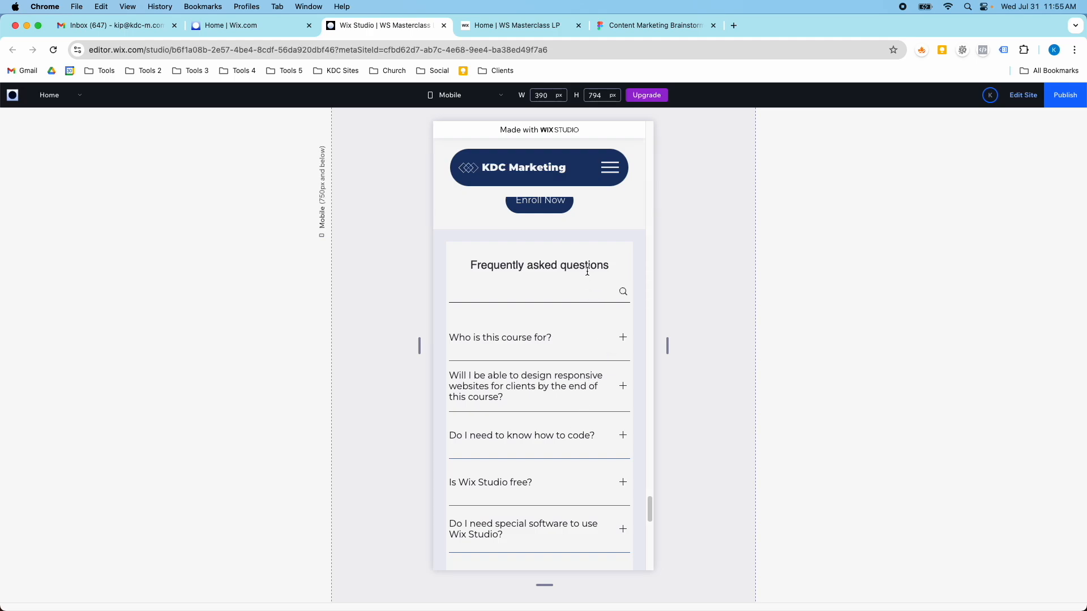
{"action": "left_click", "coordinate": [449, 95]}
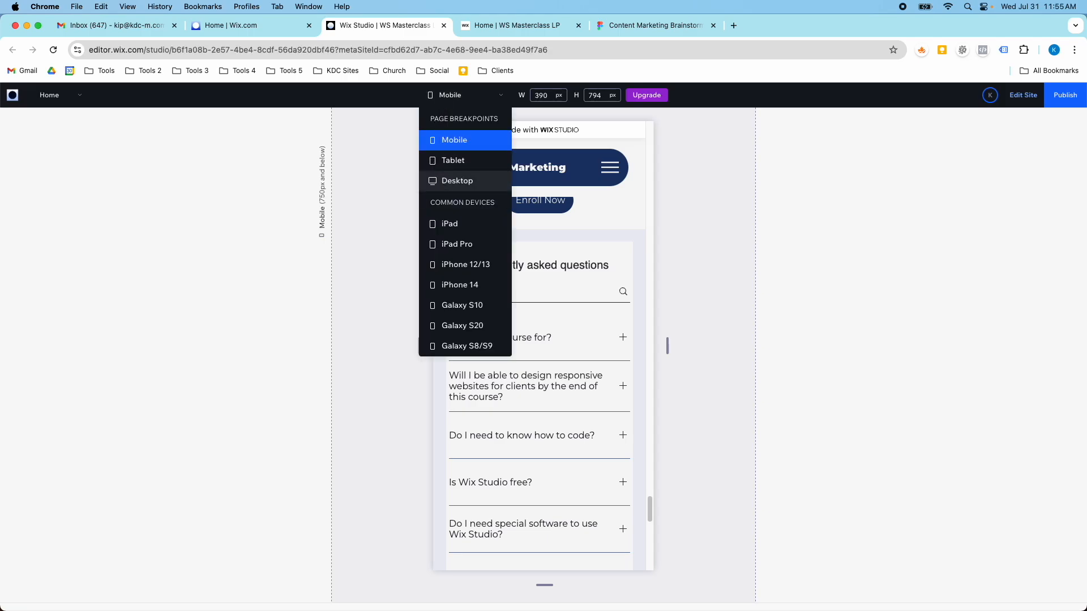
{"action": "left_click", "coordinate": [459, 179]}
{"action": "scroll", "coordinate": [520, 296], "scroll_direction": "up", "scroll_amount": 5}
{"action": "scroll", "coordinate": [521, 297], "scroll_direction": "up", "scroll_amount": 5}
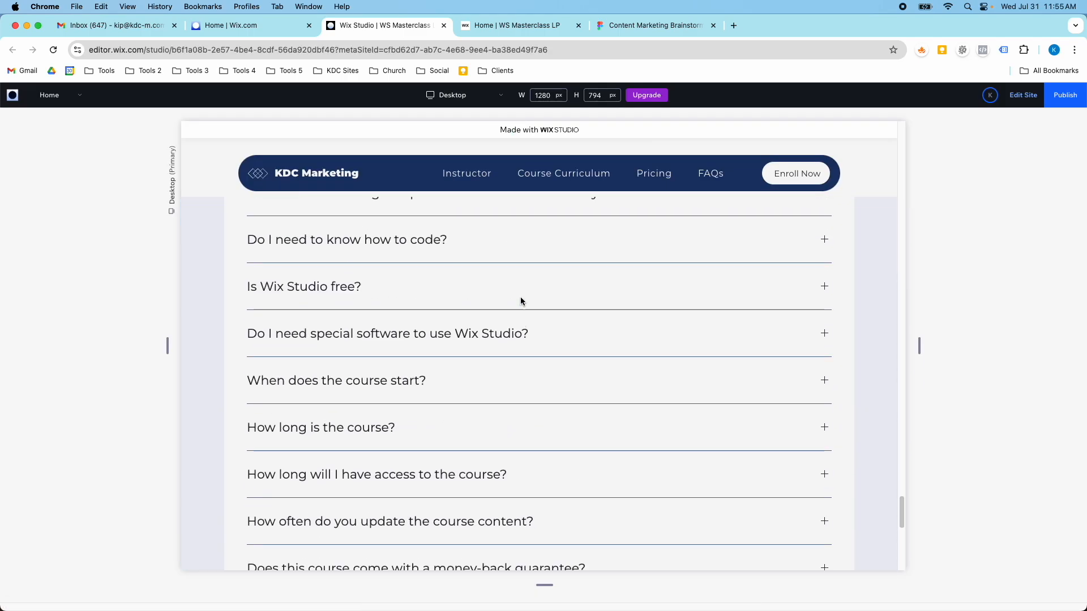
{"action": "scroll", "coordinate": [521, 296], "scroll_direction": "up", "scroll_amount": 5}
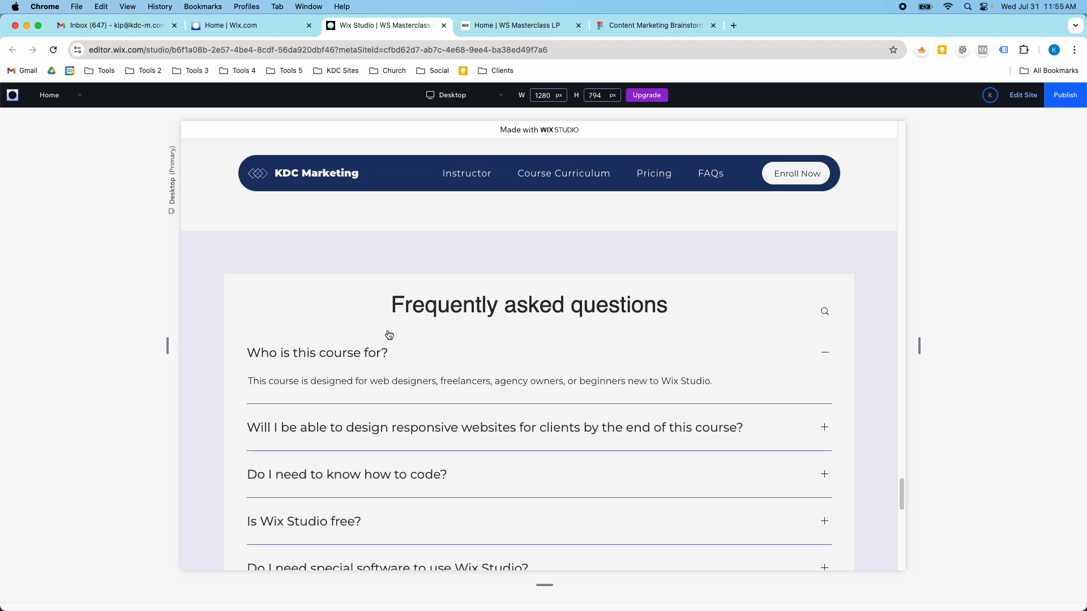
Step: Return to editing and browse the FAQ widget's Layout, Settings and Display panels
{"action": "left_click", "coordinate": [1022, 96]}
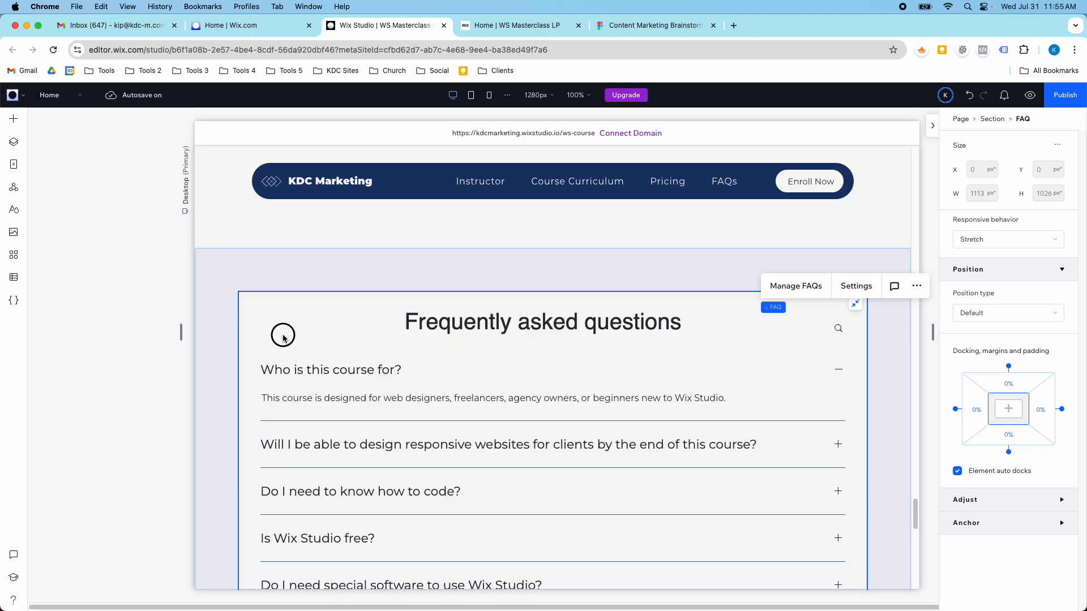
{"action": "left_click", "coordinate": [364, 303]}
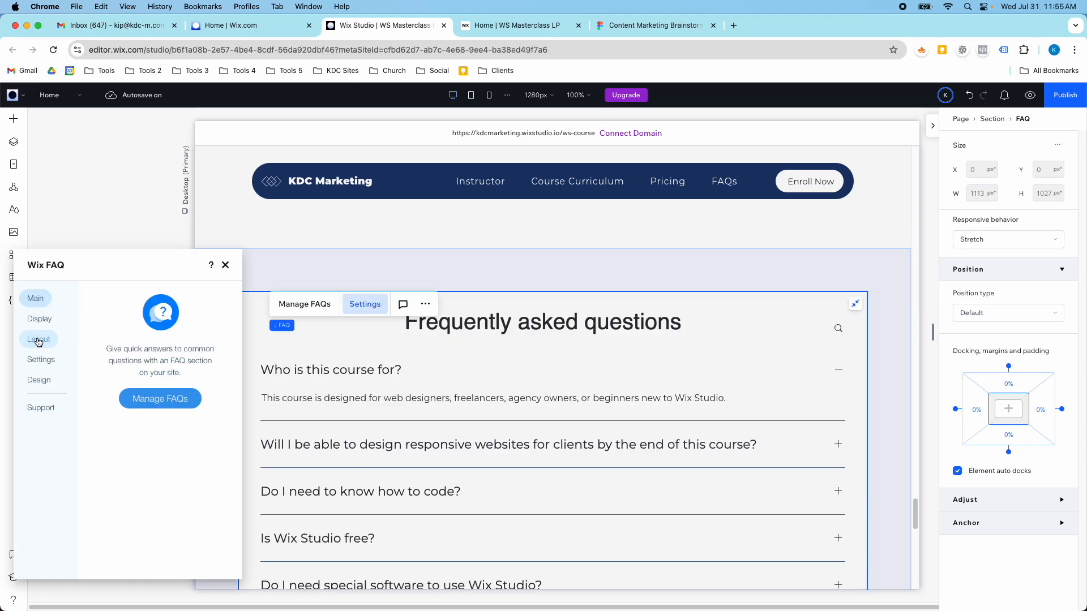
{"action": "left_click", "coordinate": [38, 340]}
{"action": "left_click", "coordinate": [41, 359]}
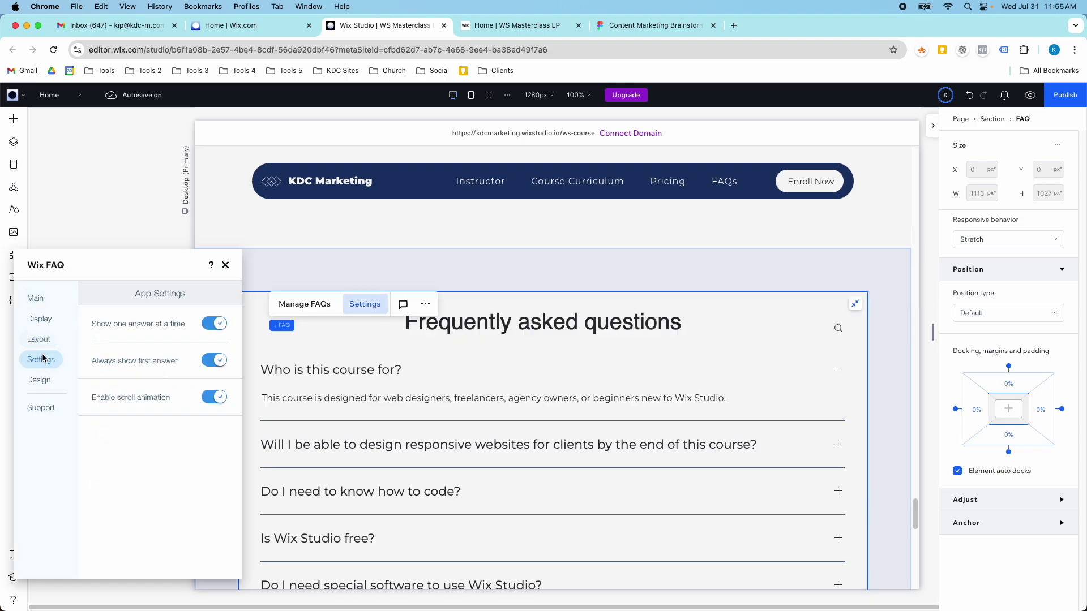
{"action": "left_click", "coordinate": [39, 319]}
{"action": "scroll", "coordinate": [144, 409], "scroll_direction": "down", "scroll_amount": 2}
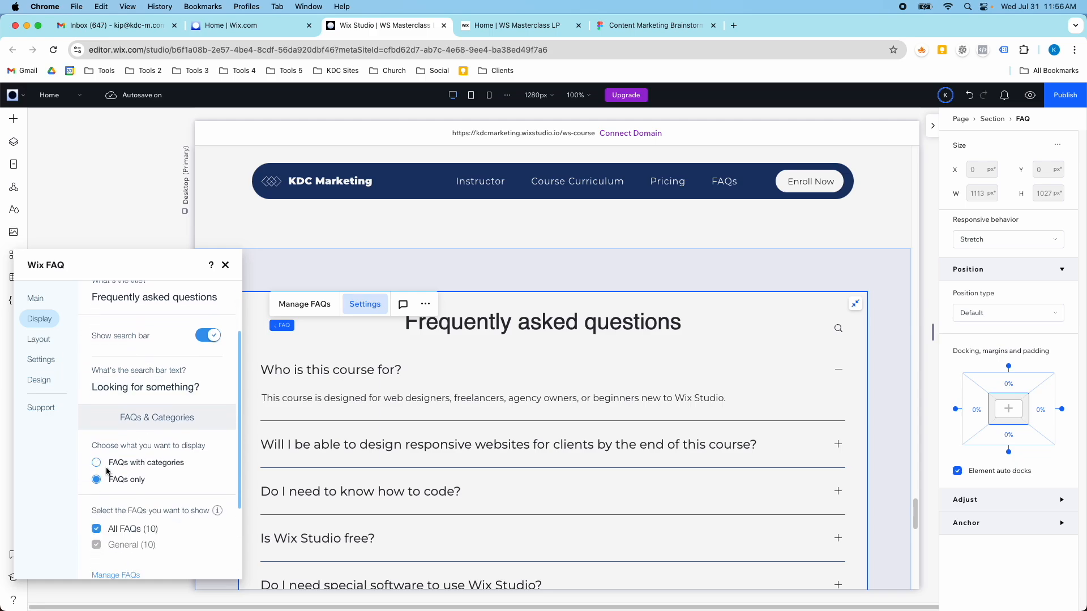
Step: Try showing FAQs grouped under categories, then revert to FAQs without category headers
{"action": "left_click", "coordinate": [96, 463]}
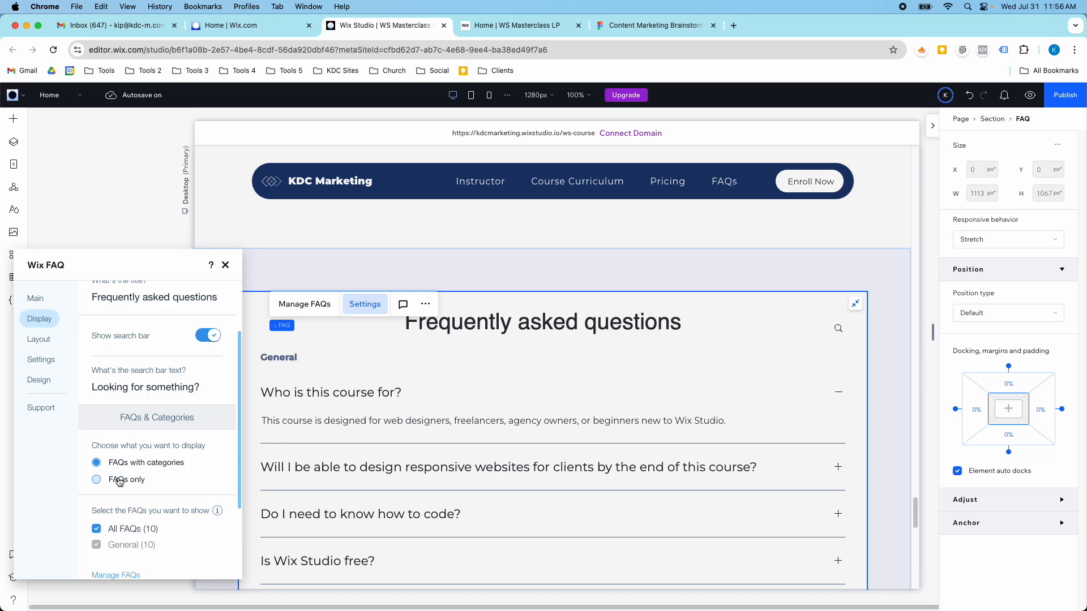
{"action": "left_click", "coordinate": [96, 480]}
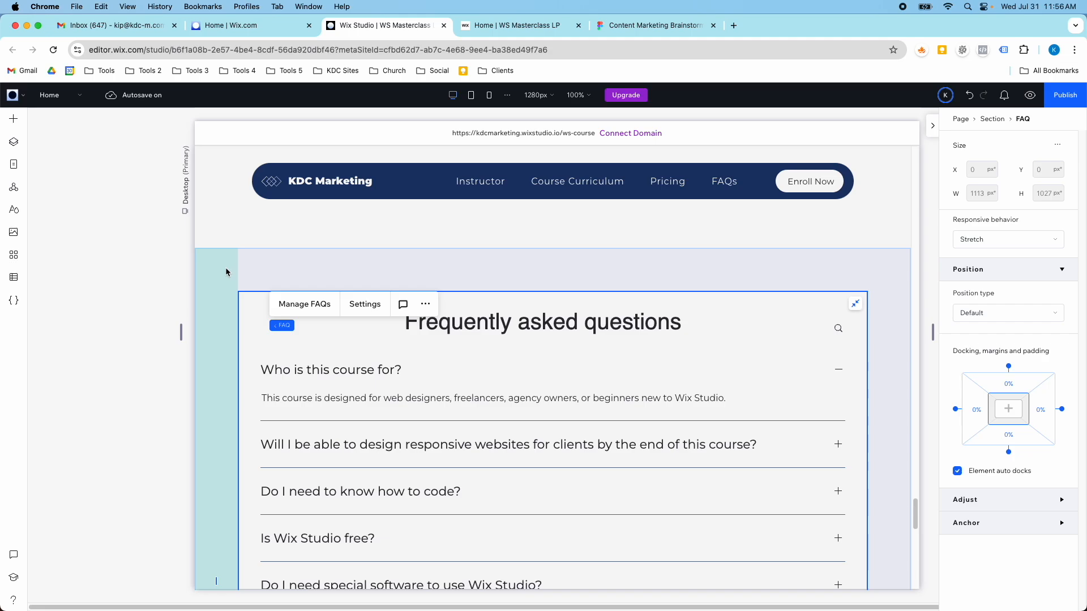
{"action": "scroll", "coordinate": [281, 255], "scroll_direction": "down", "scroll_amount": 1}
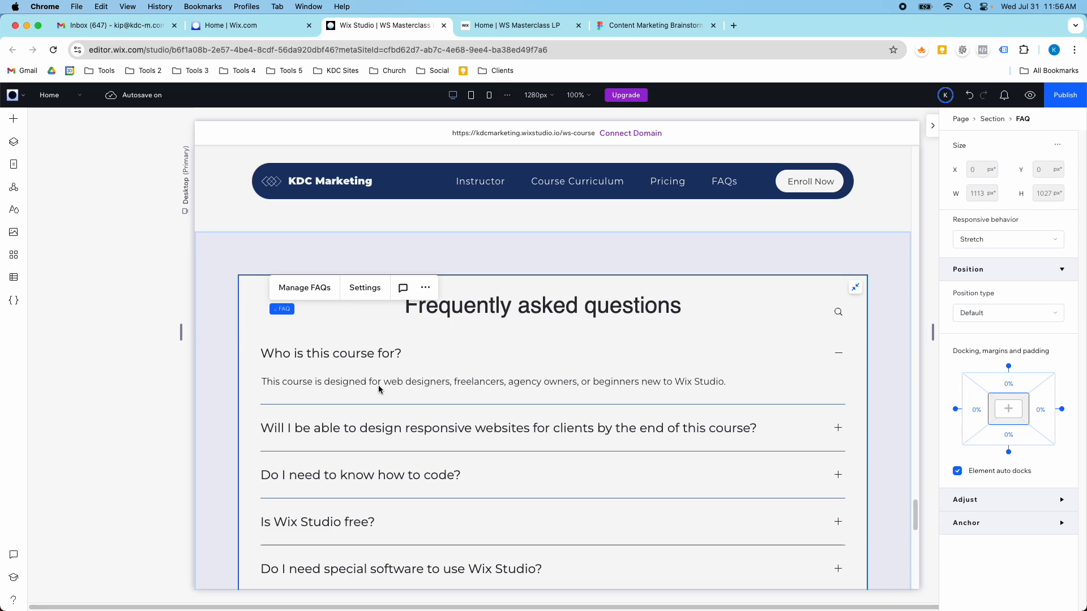
{"action": "scroll", "coordinate": [378, 384], "scroll_direction": "down", "scroll_amount": 2}
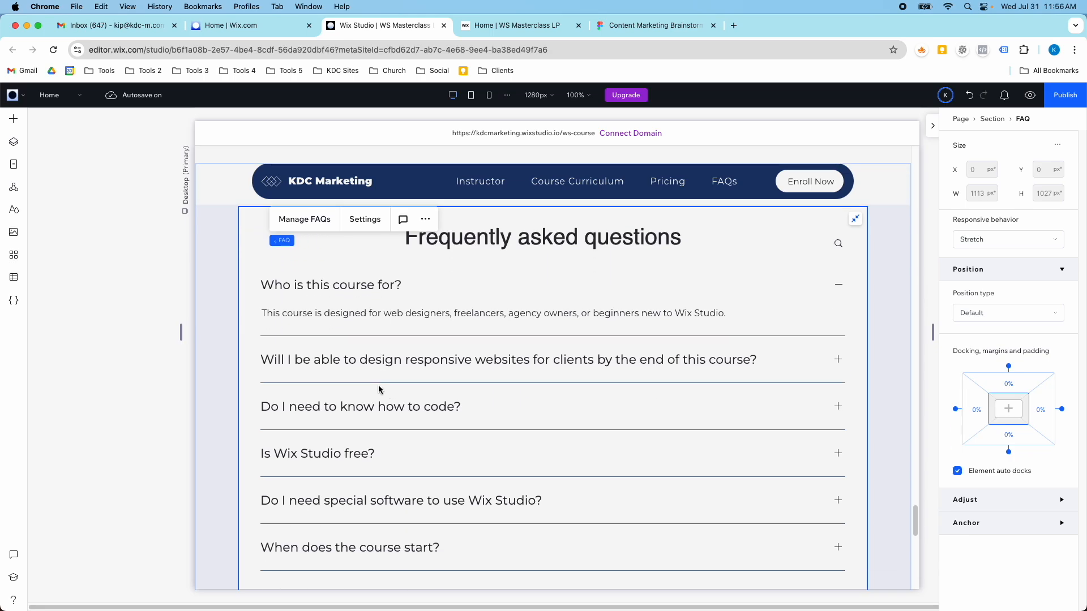
{"action": "scroll", "coordinate": [378, 385], "scroll_direction": "down", "scroll_amount": 5}
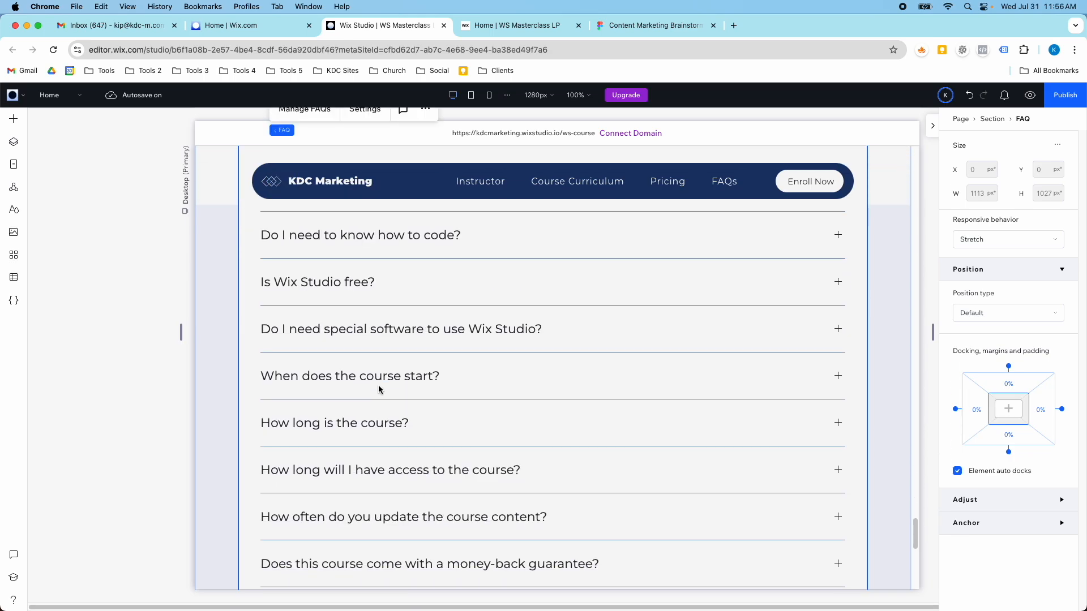
{"action": "scroll", "coordinate": [378, 385], "scroll_direction": "down", "scroll_amount": 2}
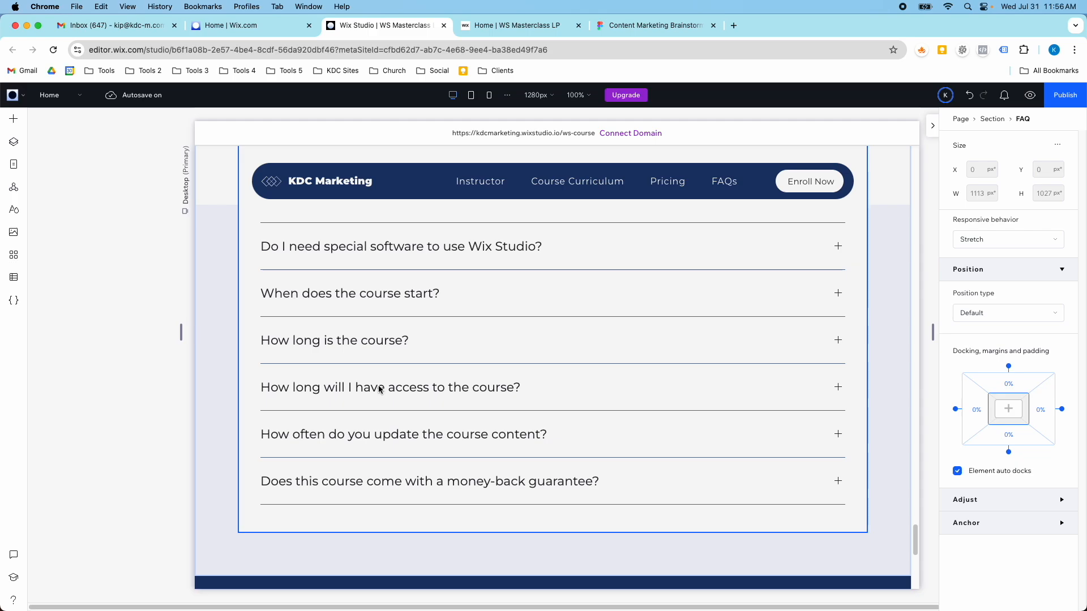
{"action": "scroll", "coordinate": [378, 385], "scroll_direction": "up", "scroll_amount": 1}
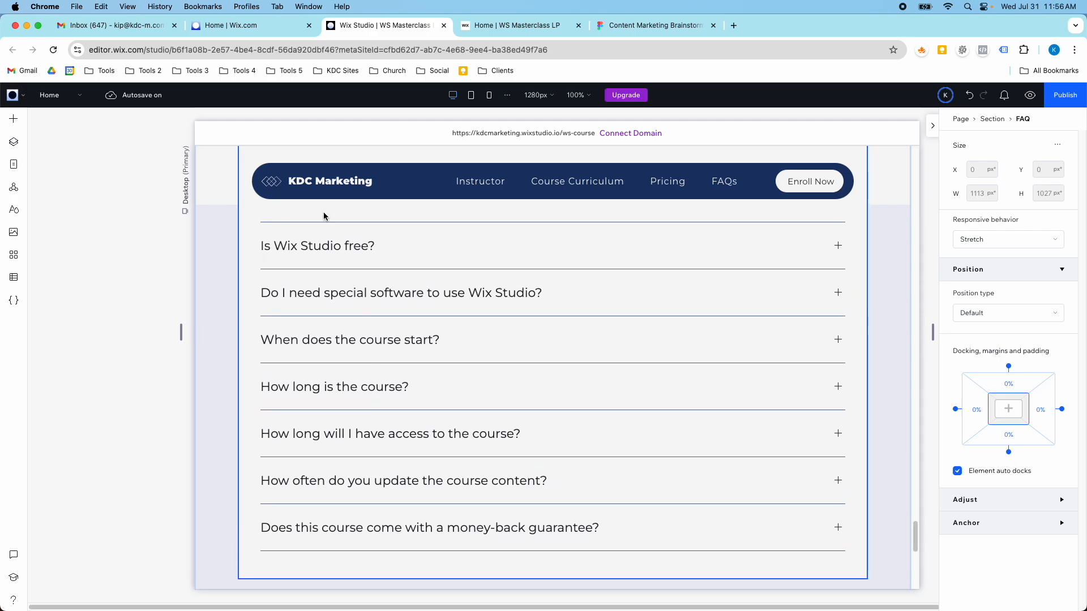
{"action": "left_click", "coordinate": [242, 26]}
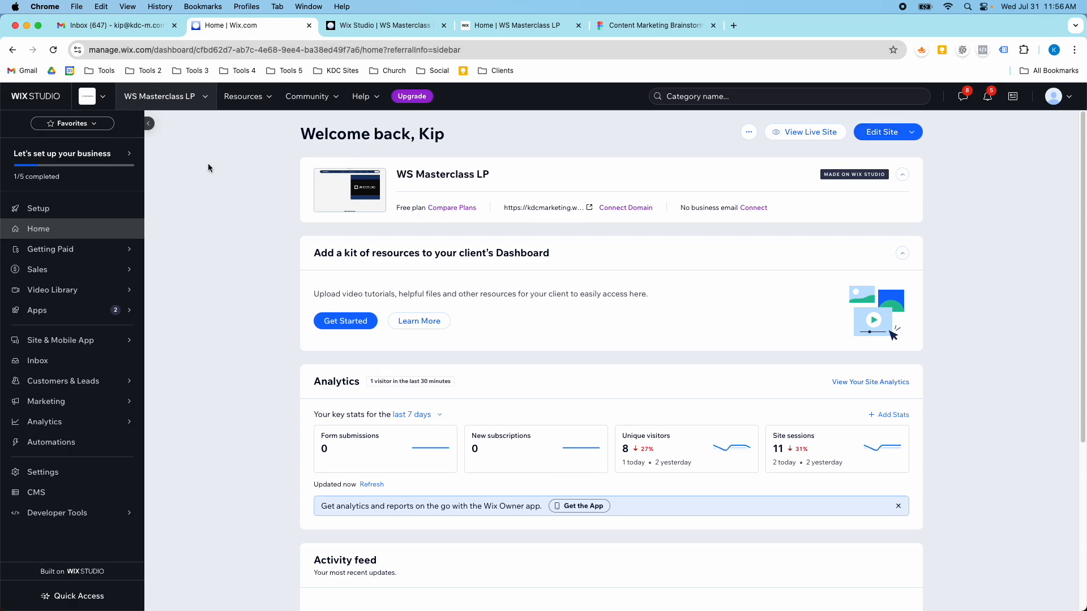
Step: Reach the FAQs management page from Manage Apps in the dashboard sidebar
{"action": "left_click", "coordinate": [36, 311]}
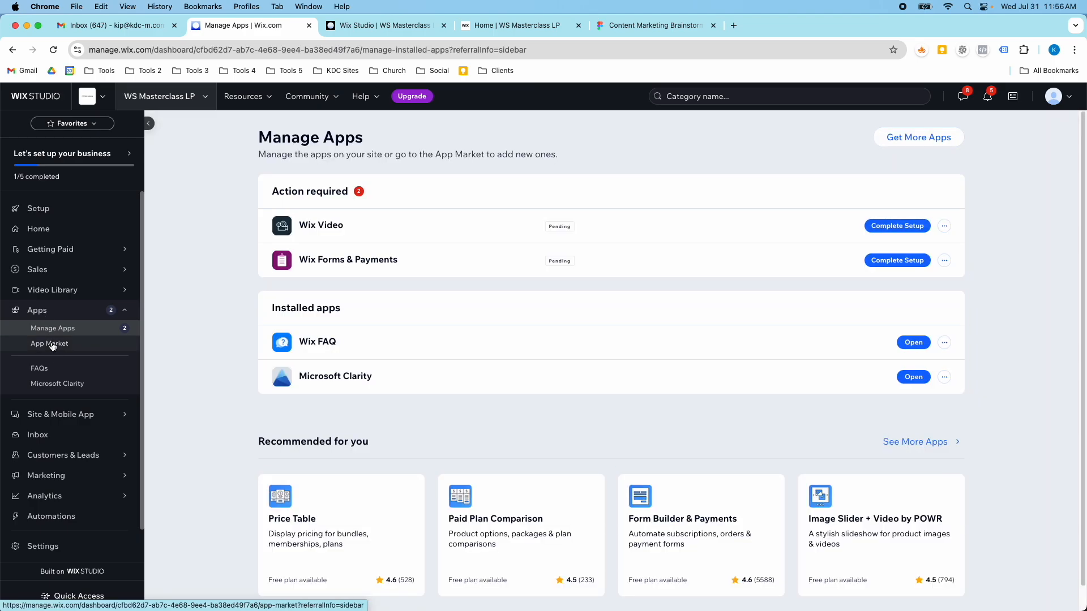
{"action": "left_click", "coordinate": [40, 369]}
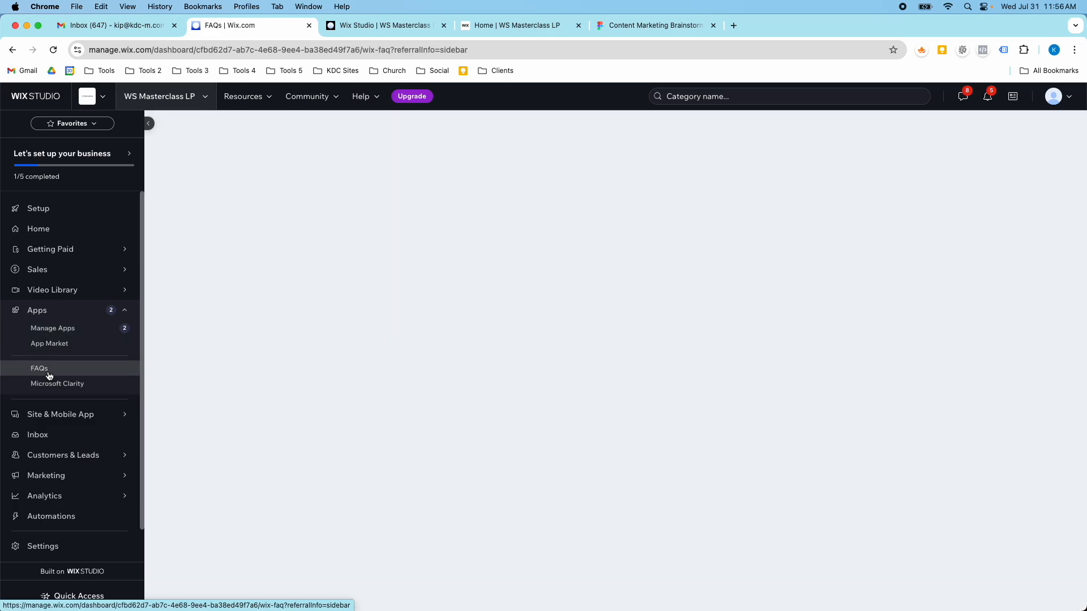
{"action": "scroll", "coordinate": [301, 374], "scroll_direction": "down", "scroll_amount": 1}
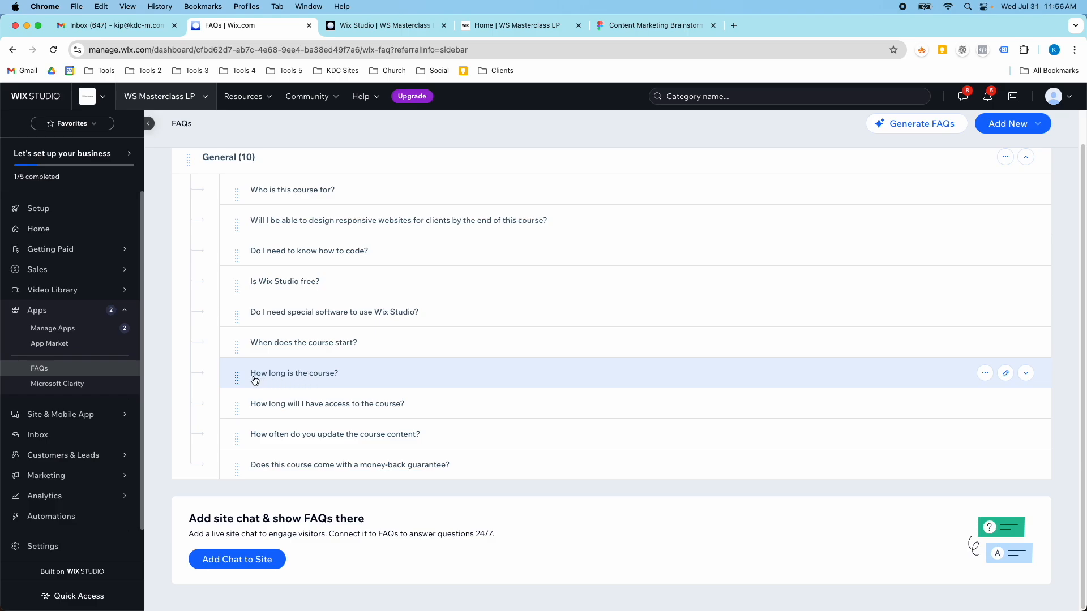
Step: Test dragging FAQ rows to reorder, peek at a question's More actions, then open the General category's actions
{"action": "left_click_drag", "start_coordinate": [255, 376], "coordinate": [257, 365]}
{"action": "scroll", "coordinate": [271, 340], "scroll_direction": "up", "scroll_amount": 2}
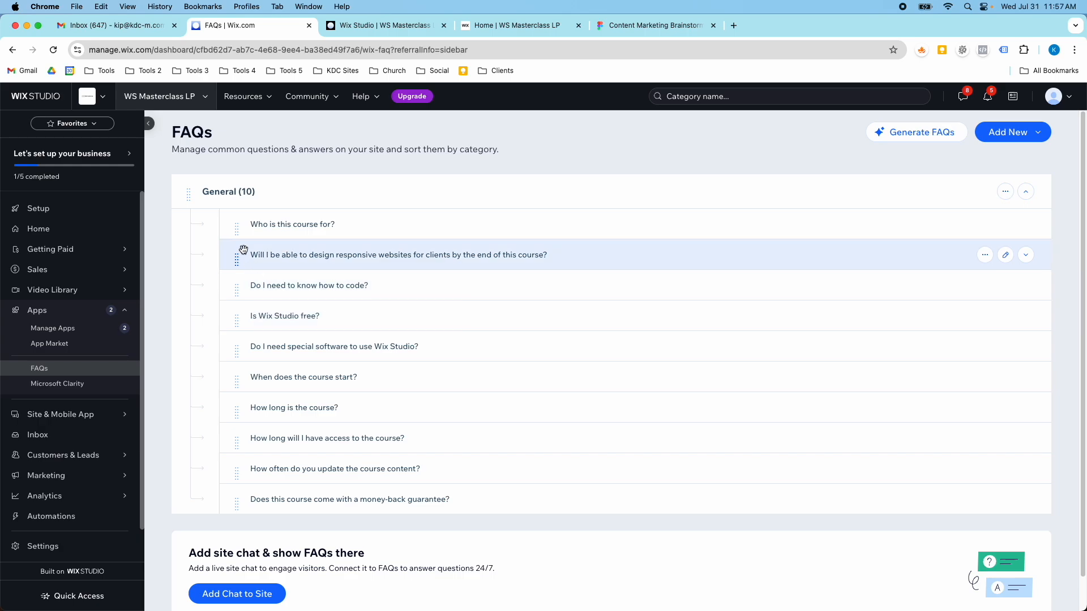
{"action": "left_click_drag", "start_coordinate": [237, 254], "coordinate": [244, 255]}
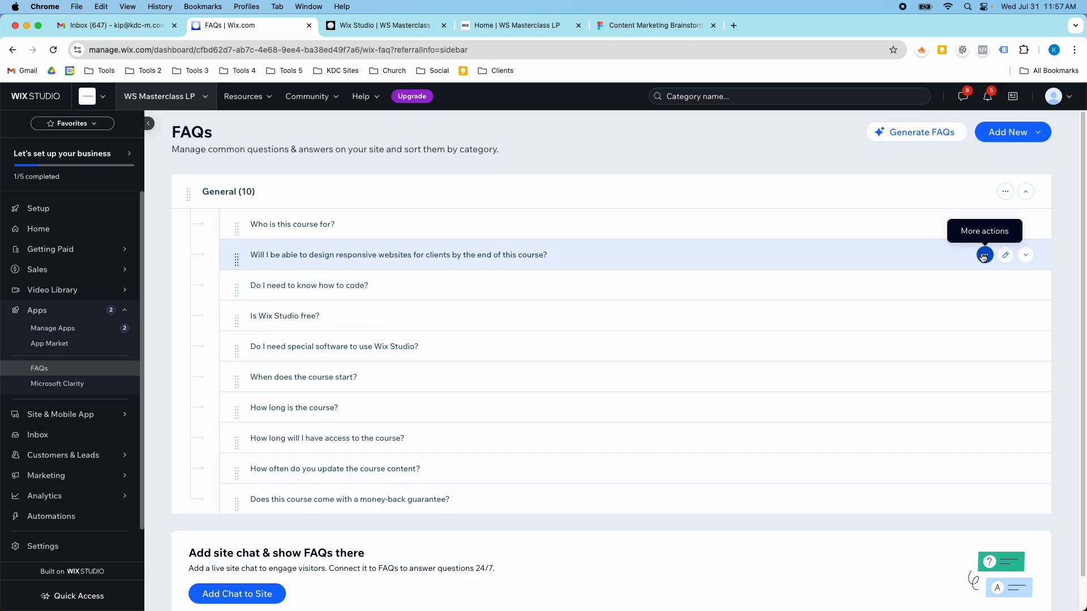
{"action": "left_click", "coordinate": [986, 255]}
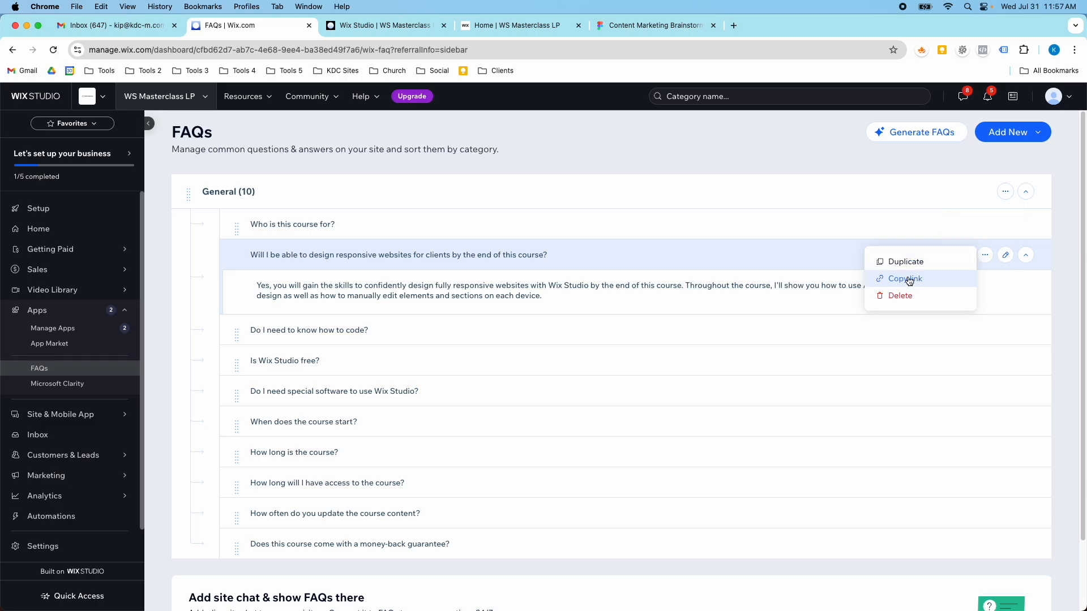
{"action": "left_click", "coordinate": [985, 256]}
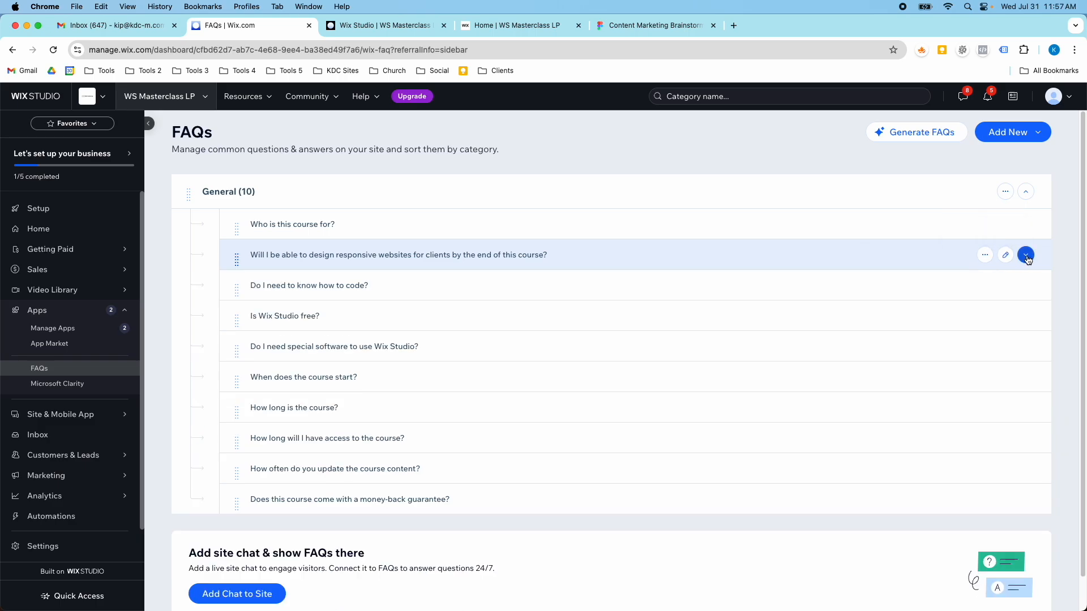
{"action": "left_click", "coordinate": [1005, 192]}
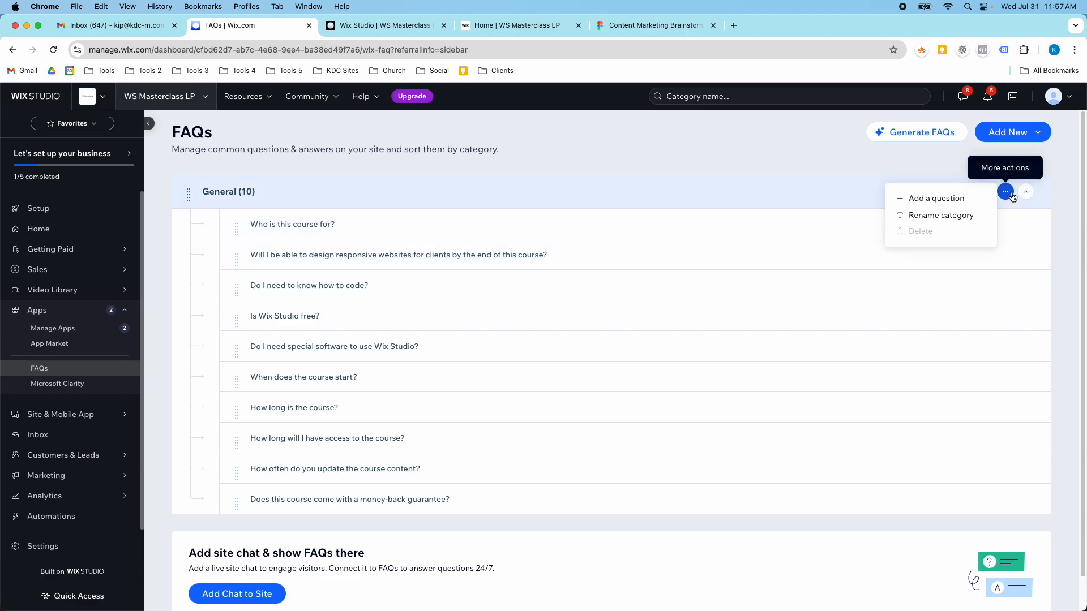